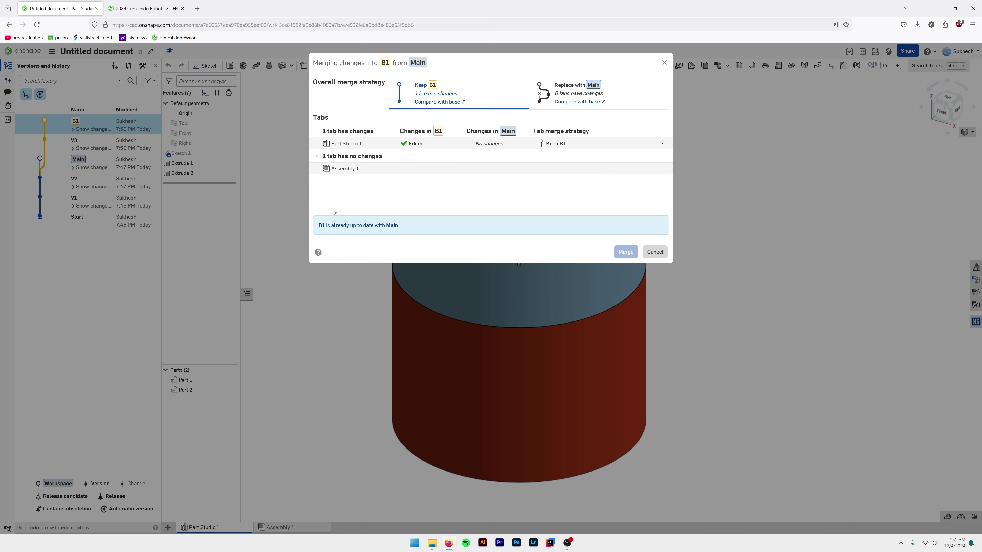
# Cancel the merge into B1 and open the Main workspace
pyautogui.press('Escape')
pyautogui.click(93, 162)
pyautogui.rightClick(113, 124)
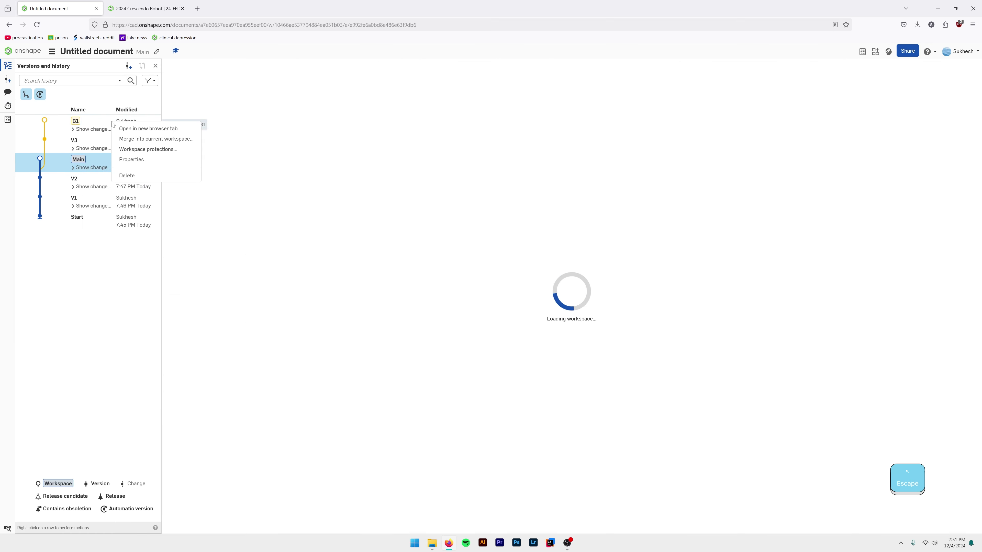
pyautogui.click(348, 190)
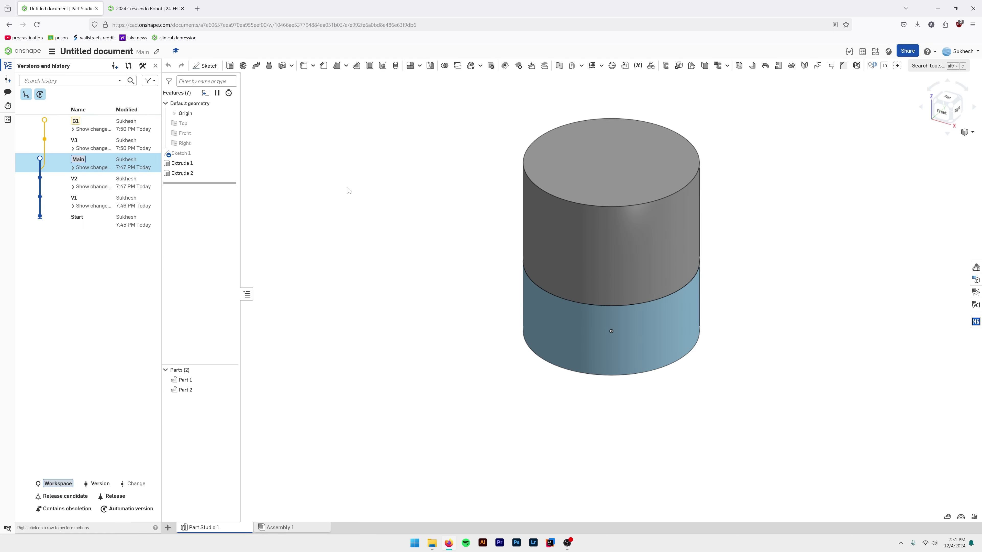
pyautogui.scroll(3, 363, 291)
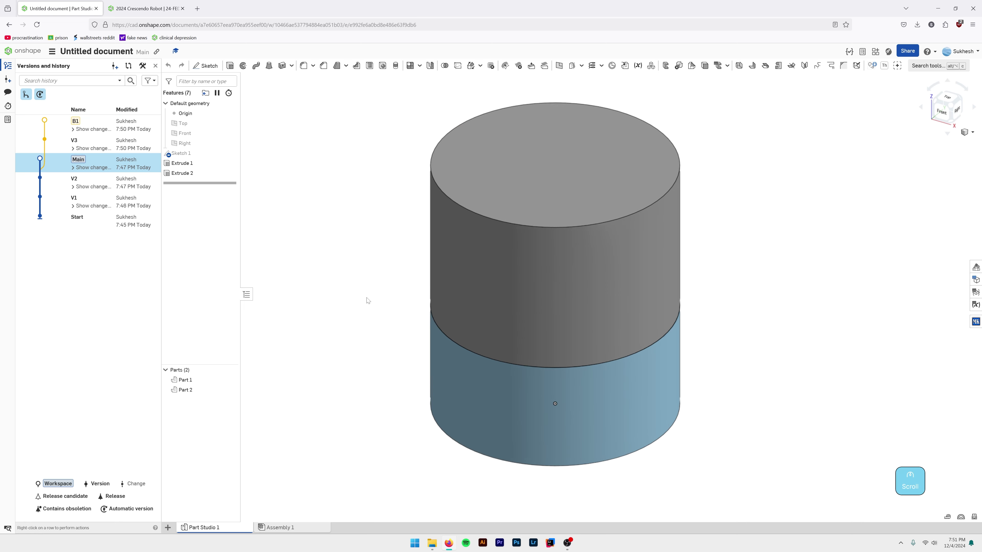
# Merge branch B1 into the Main workspace with the Replace with B1 strategy
pyautogui.rightClick(102, 128)
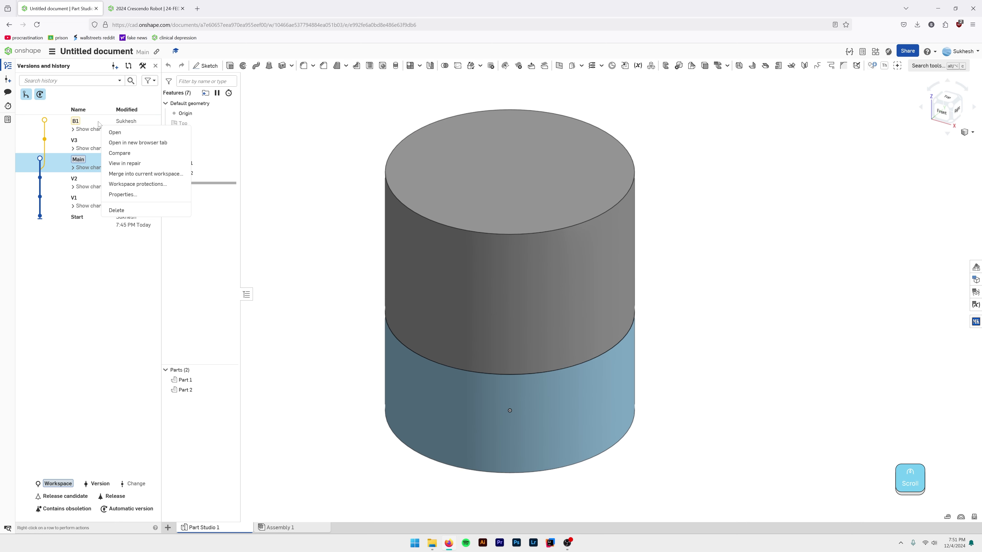
pyautogui.rightClick(97, 122)
pyautogui.click(134, 168)
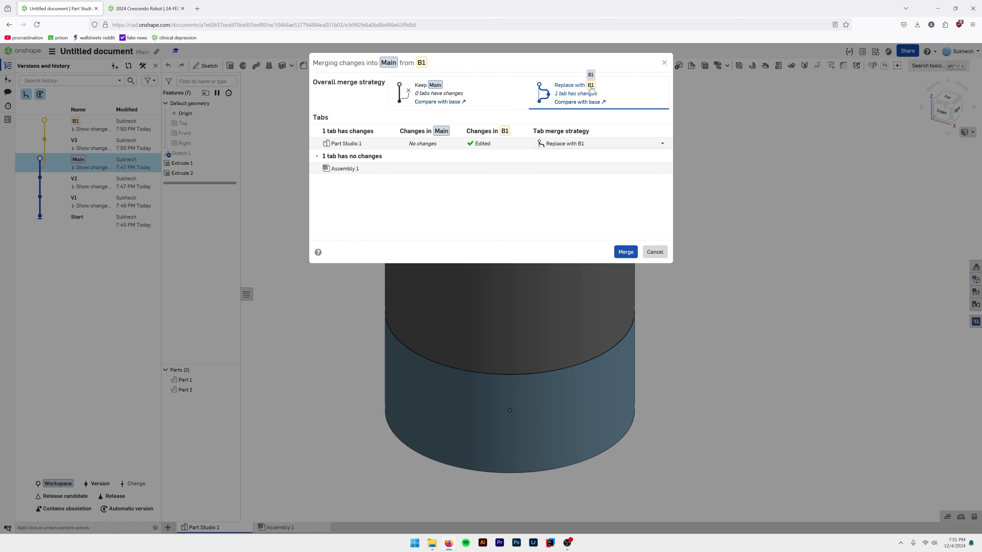
pyautogui.click(622, 250)
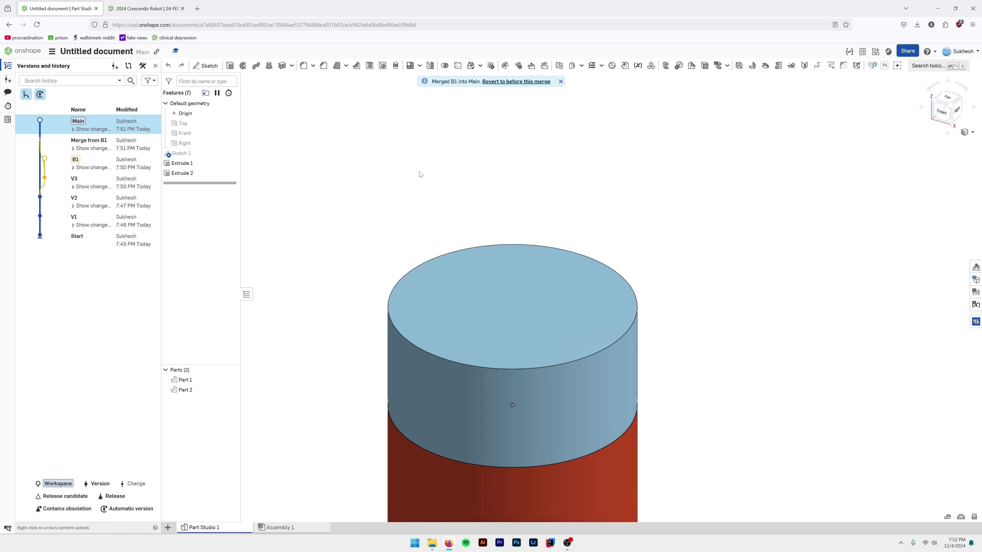
# Examine the merged cylinders in Main, switching briefly to the B1 workspace and back to compare them
pyautogui.press('f')
pyautogui.scroll(3, 440, 220)
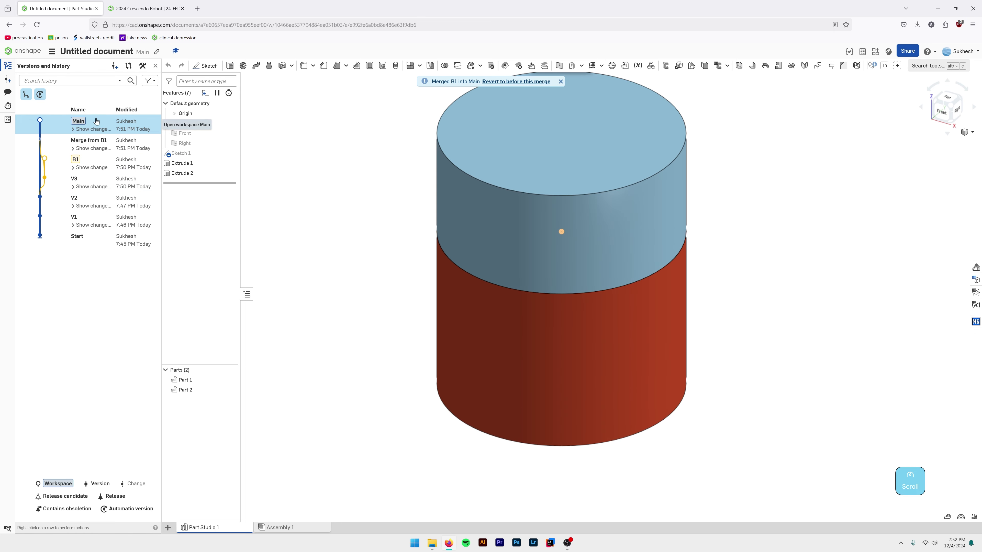
pyautogui.scroll(3, 524, 302)
pyautogui.scroll(-4, 481, 232)
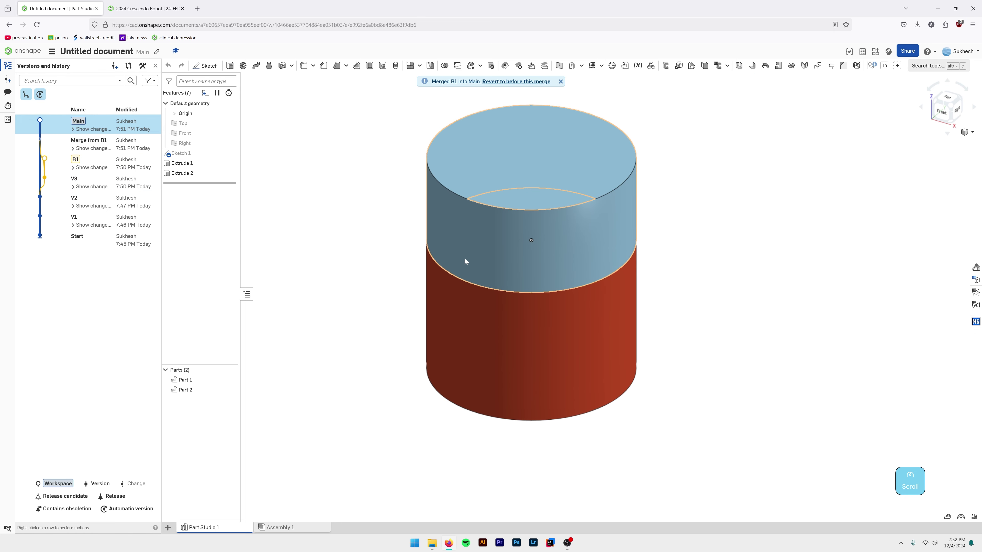
pyautogui.click(102, 162)
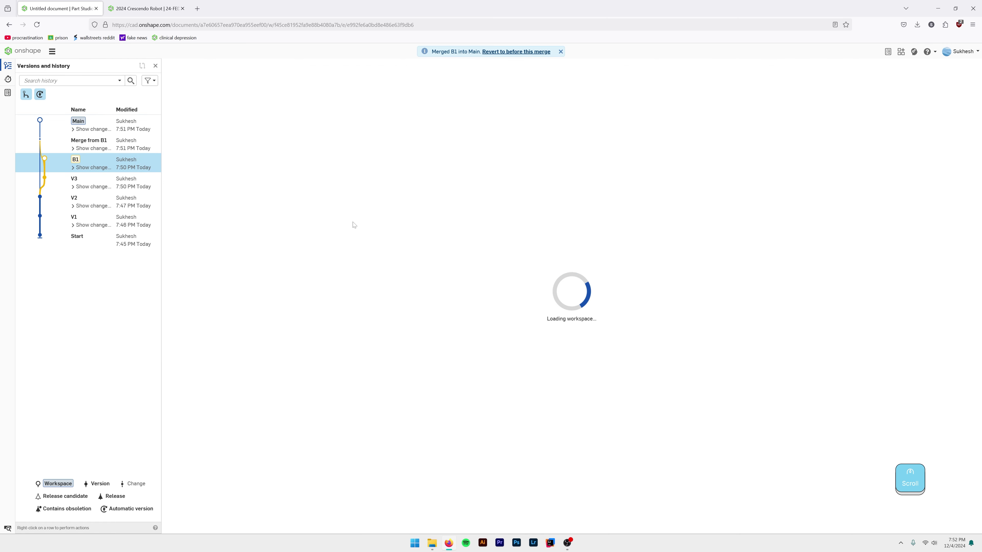
pyautogui.click(104, 125)
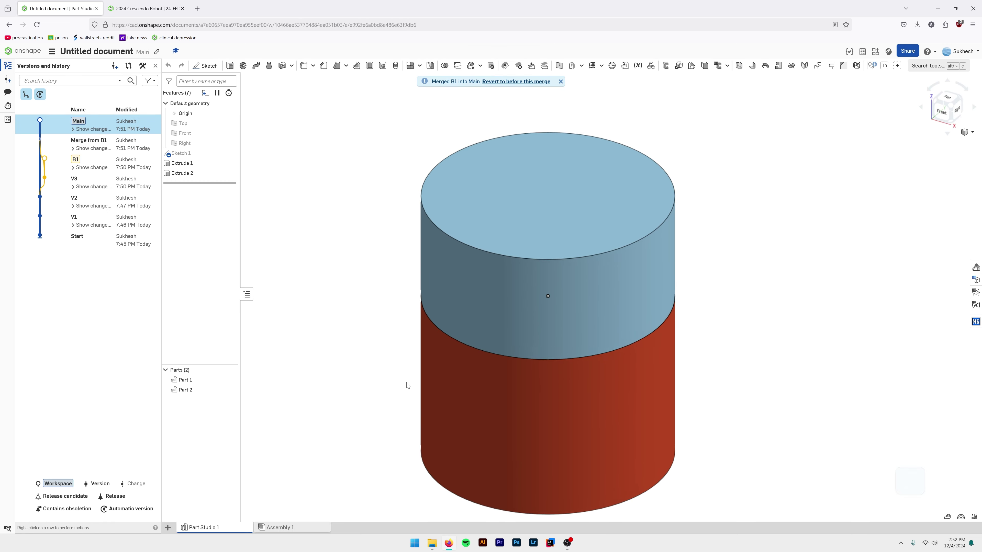
pyautogui.scroll(-1, 466, 331)
pyautogui.moveTo(425, 417); pyautogui.dragTo(372, 403, button='middle')
pyautogui.scroll(1, 381, 442)
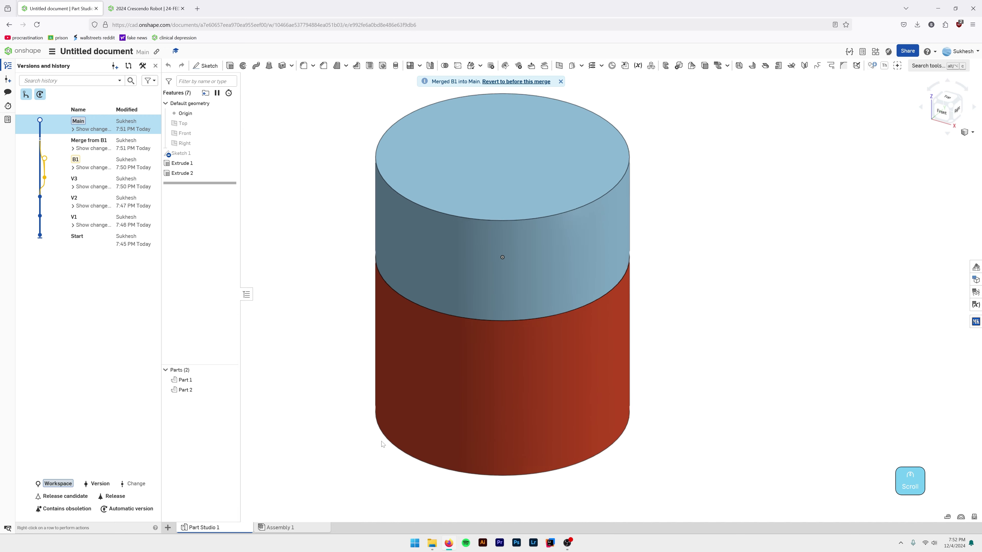
pyautogui.scroll(-1, 382, 444)
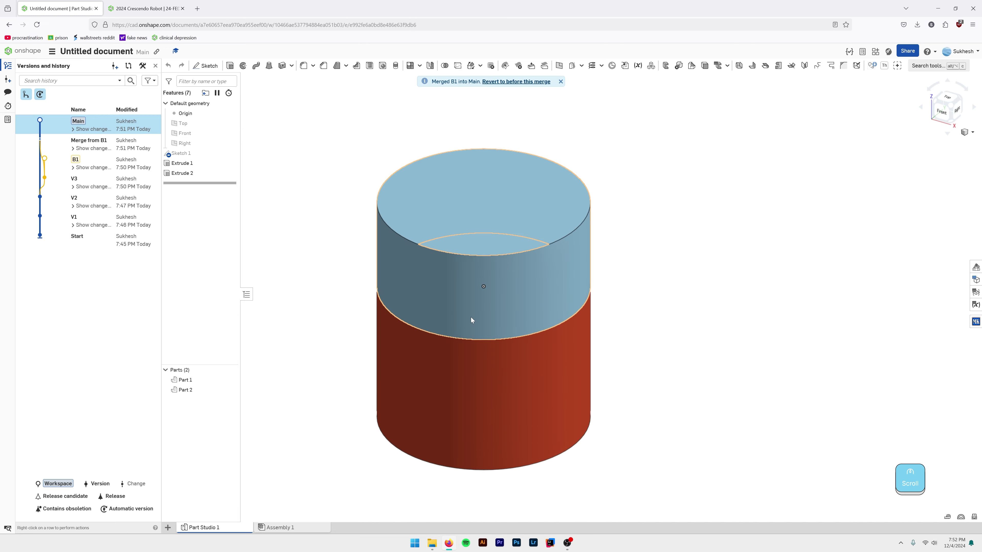
# Switch to the 2024 Crescendo Robot document and open the Cleaned Up Robot assembly in version V18
pyautogui.click(157, 9)
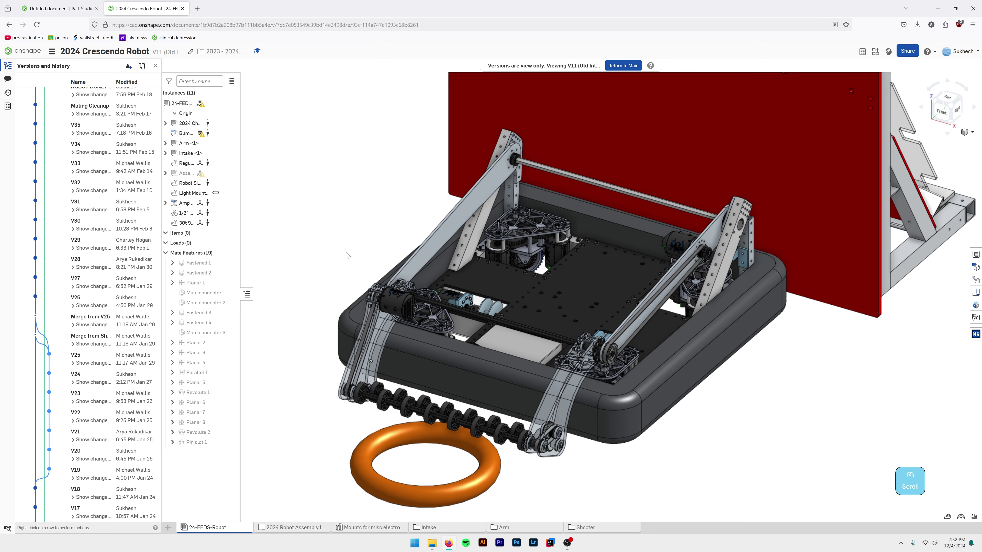
pyautogui.scroll(-3, 93, 314)
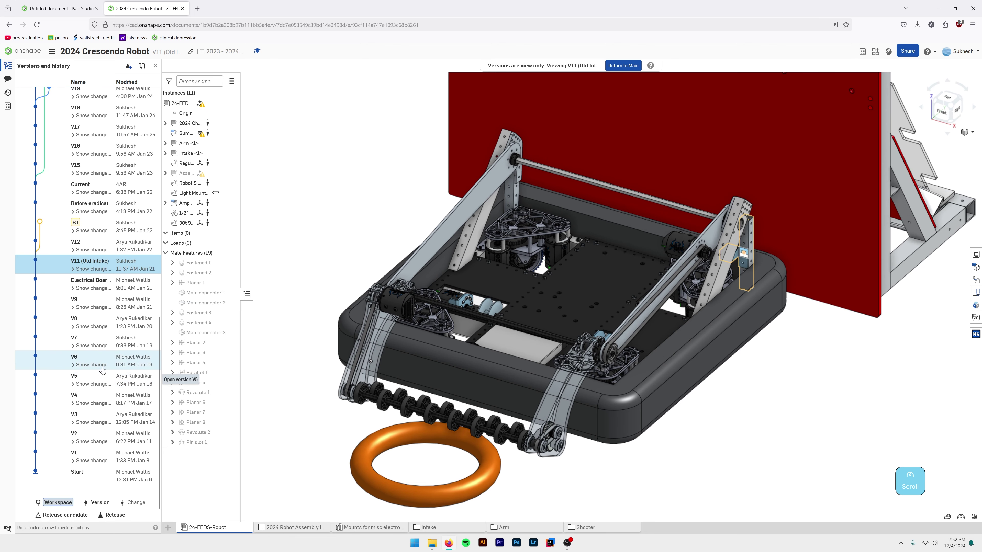
pyautogui.click(100, 359)
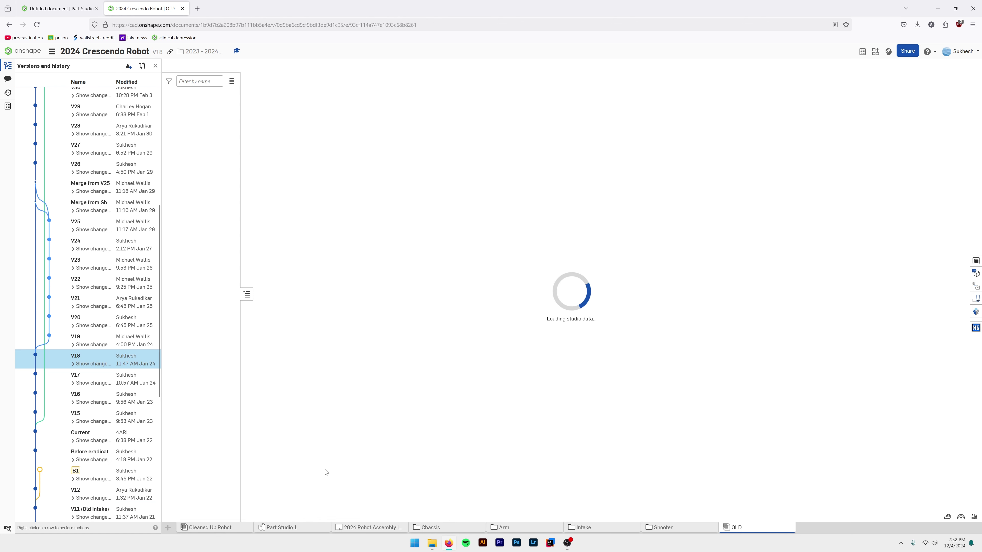
pyautogui.click(235, 529)
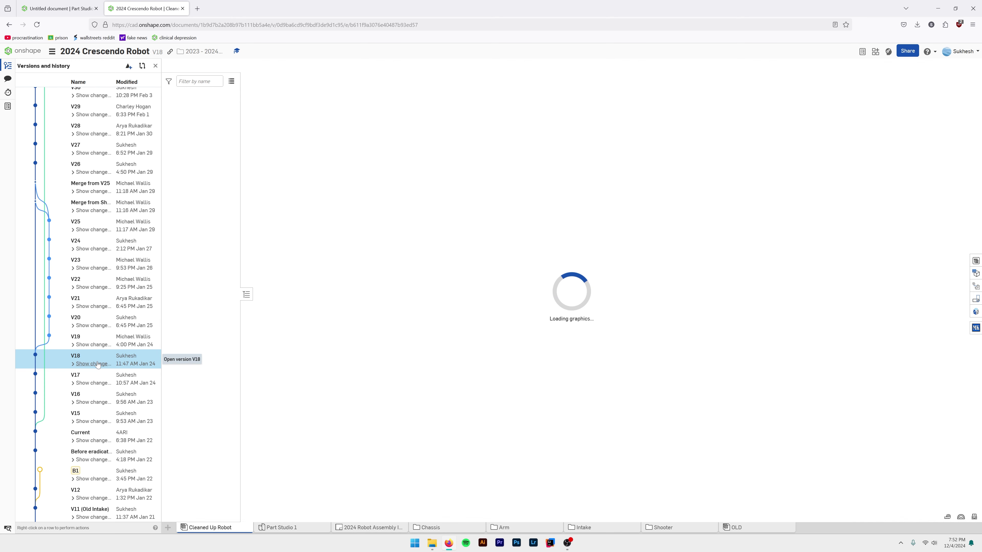
# Examine the V18 robot assembly from several angles and the branches in the version history around V18
pyautogui.scroll(3, 96, 144)
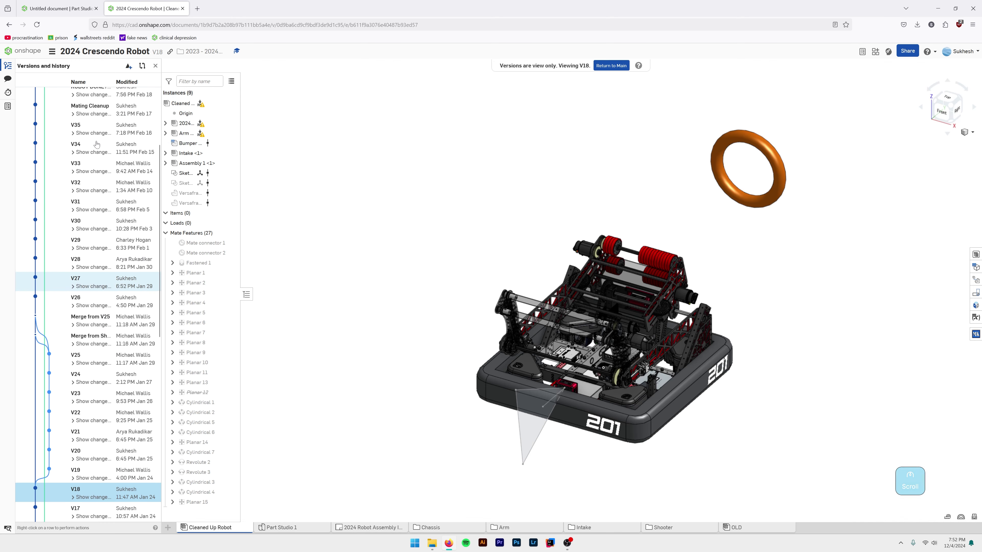
pyautogui.scroll(-4, 97, 144)
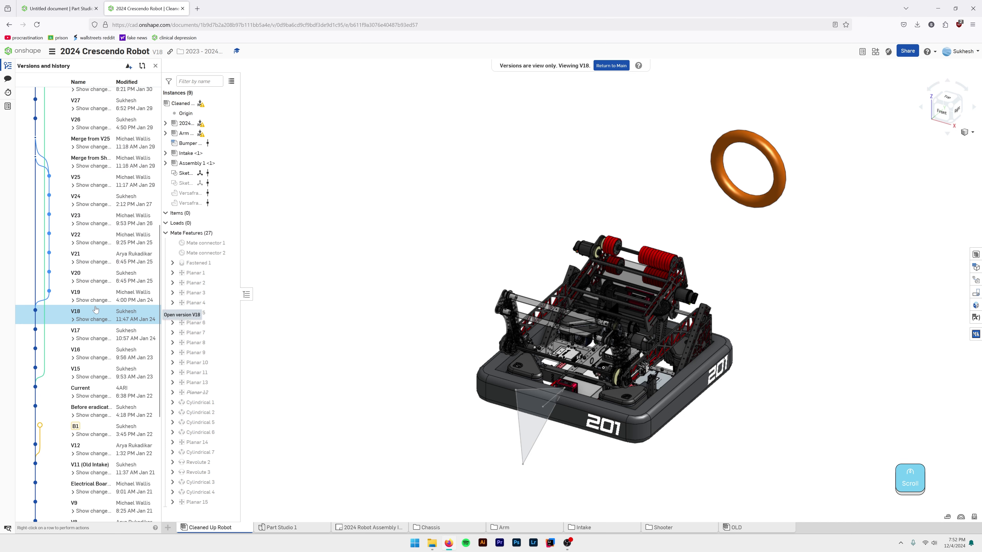
pyautogui.scroll(4, 658, 386)
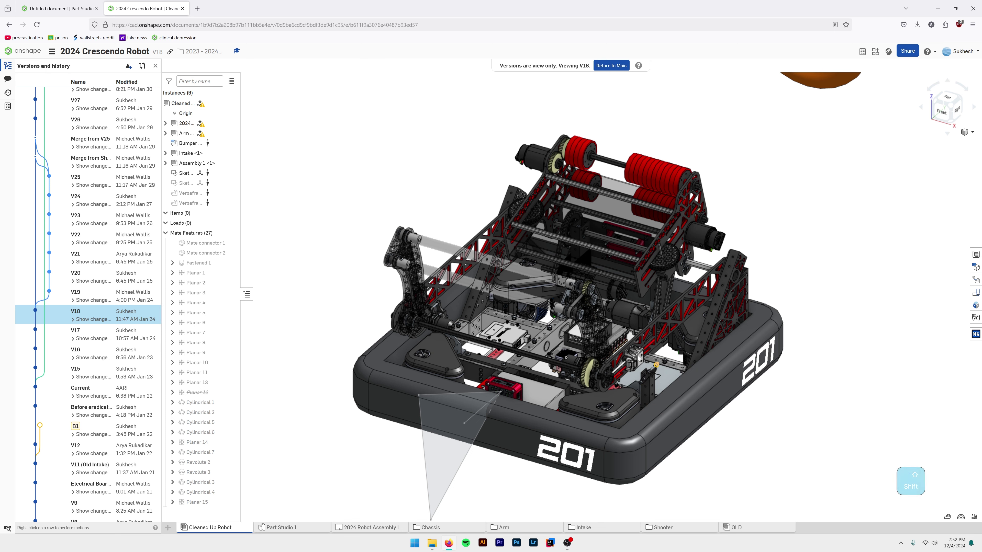
pyautogui.moveTo(638, 355)
pyautogui.keyDown('shift'); pyautogui.mouseDown(button='middle')
pyautogui.moveTo(624, 347)
pyautogui.moveTo(664, 358)
pyautogui.moveTo(647, 363)
pyautogui.mouseUp(button='middle'); pyautogui.keyUp('shift')
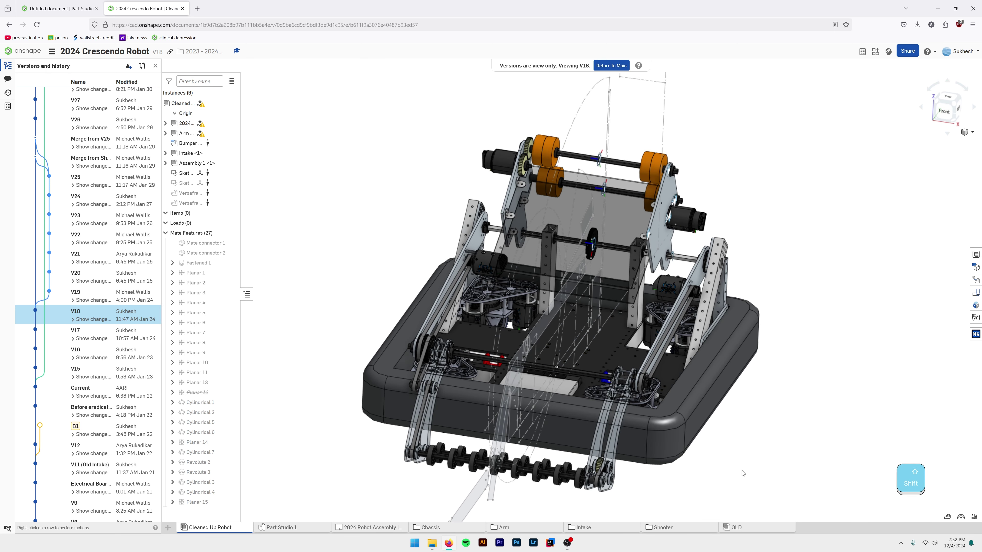
pyautogui.moveTo(744, 465); pyautogui.dragTo(724, 462, button='right')
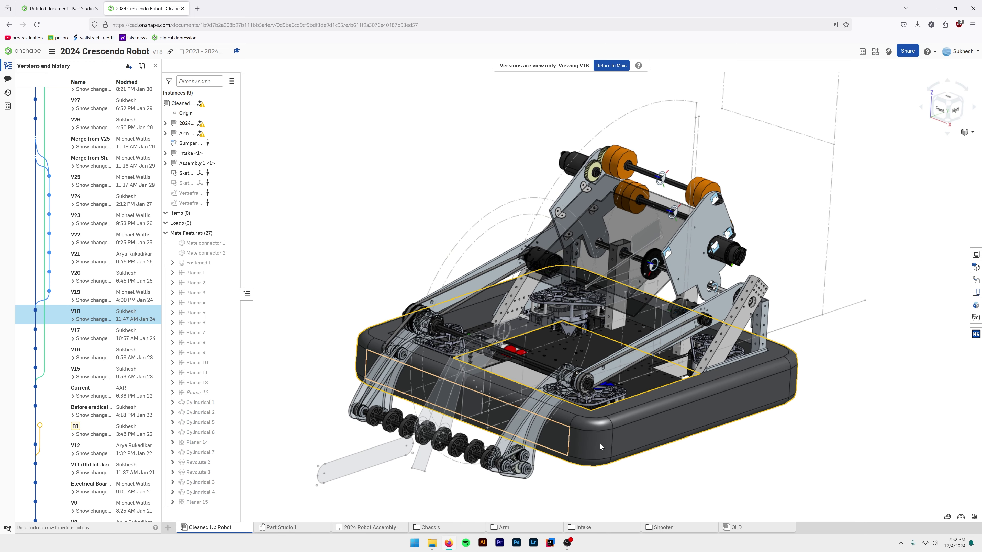
pyautogui.moveTo(693, 446)
pyautogui.mouseDown(button='middle')
pyautogui.moveTo(680, 455)
pyautogui.moveTo(685, 445)
pyautogui.mouseUp(button='middle')
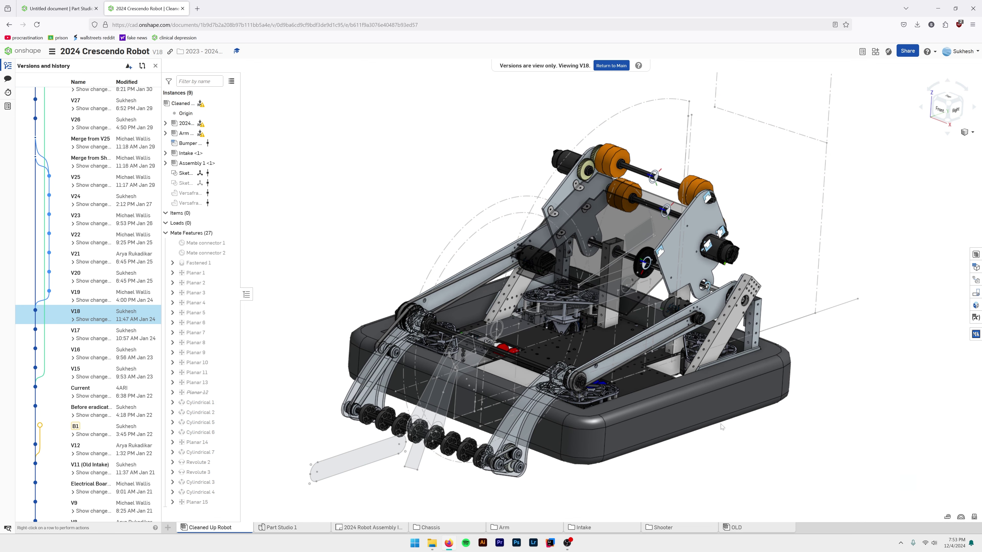
pyautogui.moveTo(723, 427)
pyautogui.keyDown('shift'); pyautogui.mouseDown(button='middle')
pyautogui.moveTo(677, 410)
pyautogui.moveTo(725, 435)
pyautogui.moveTo(715, 426)
pyautogui.mouseUp(button='middle'); pyautogui.keyUp('shift')
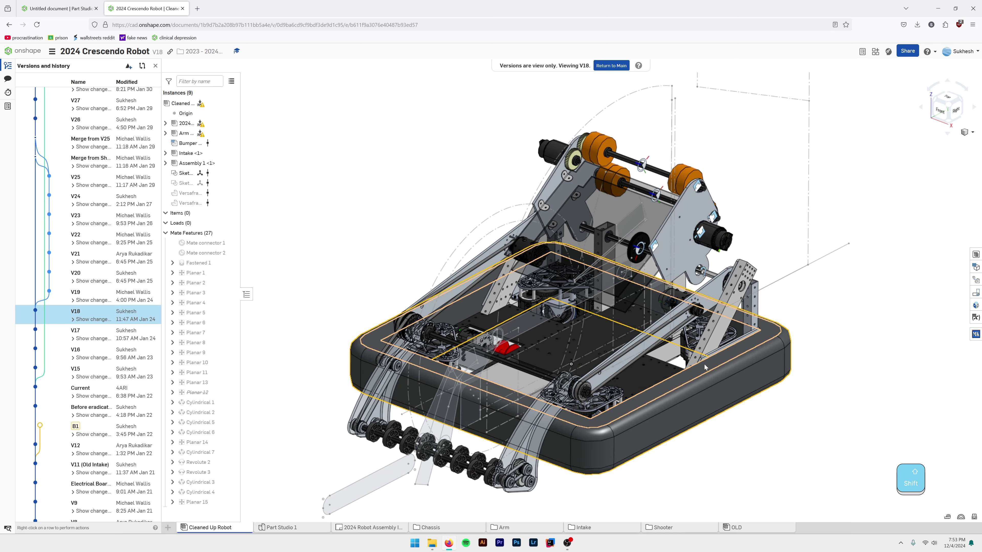
pyautogui.scroll(-5, 704, 367)
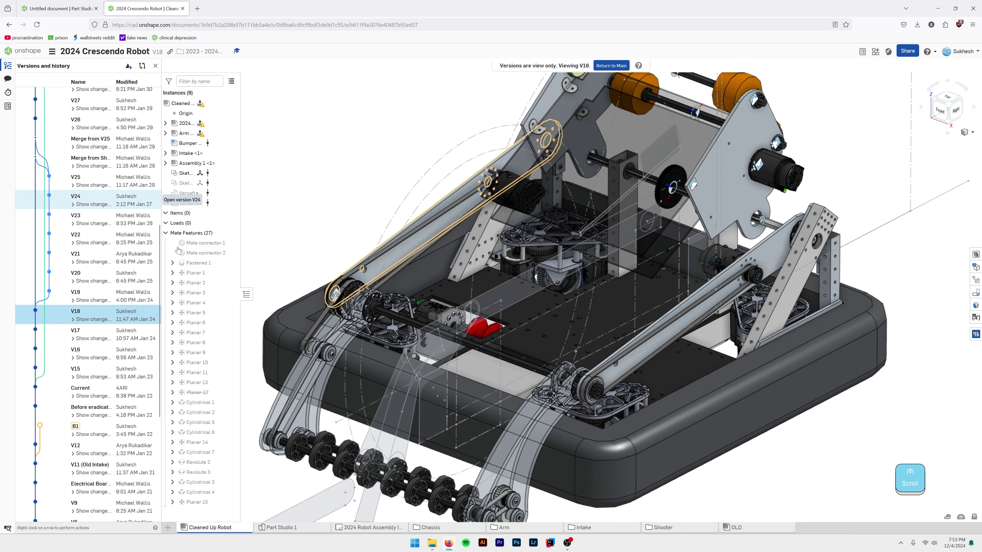
pyautogui.scroll(-10, 373, 310)
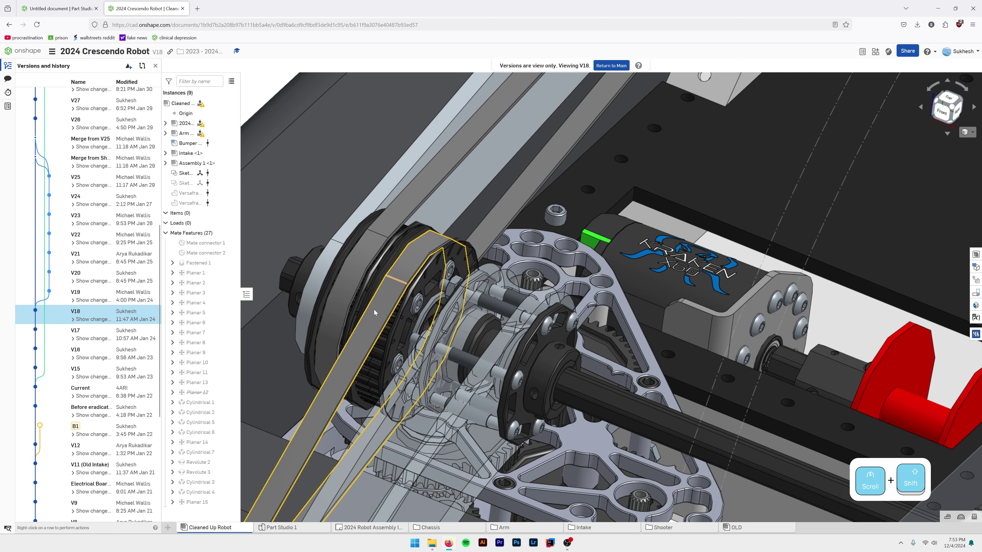
pyautogui.scroll(10, 374, 313)
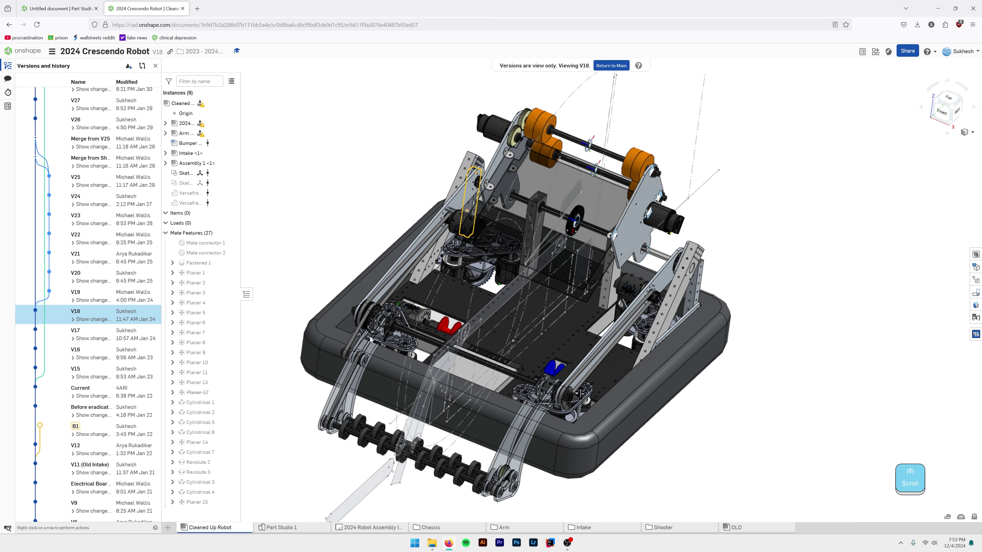
pyautogui.moveTo(621, 463)
pyautogui.keyDown('shift'); pyautogui.mouseDown(button='middle')
pyautogui.moveTo(594, 447)
pyautogui.moveTo(608, 455)
pyautogui.mouseUp(button='middle'); pyautogui.keyUp('shift')
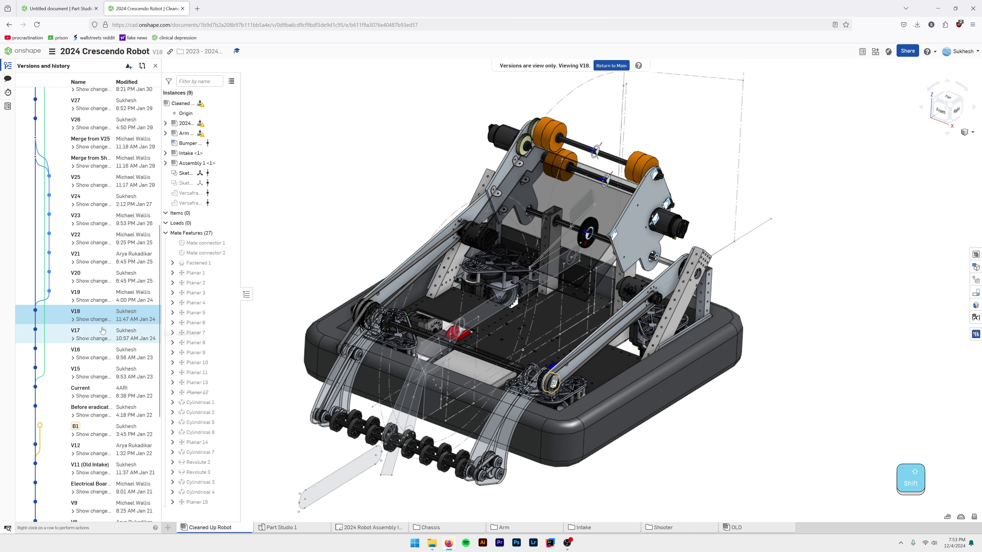
# Open version V25 from the branch and locate the robot assembly in front of the red field wall
pyautogui.click(106, 180)
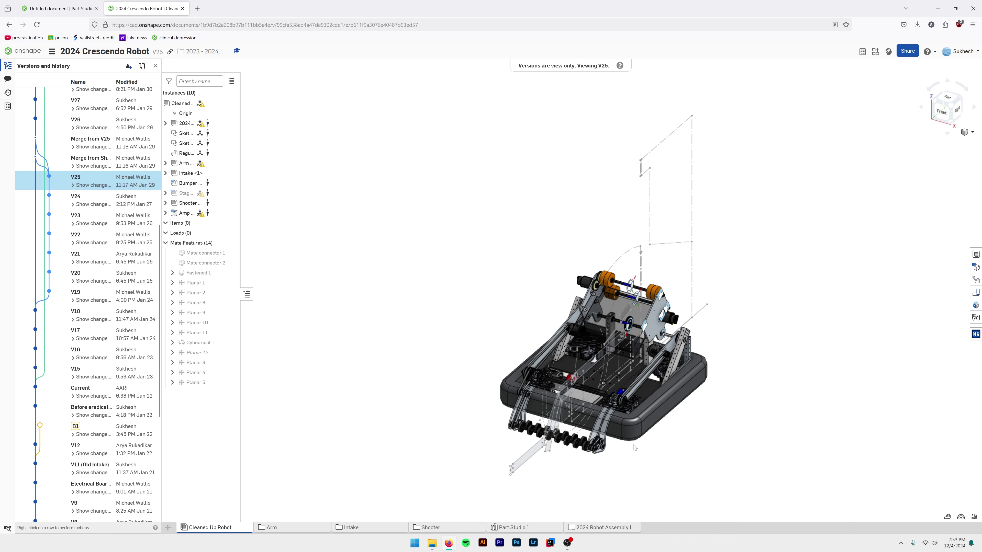
pyautogui.scroll(3, 634, 443)
pyautogui.scroll(3, 633, 443)
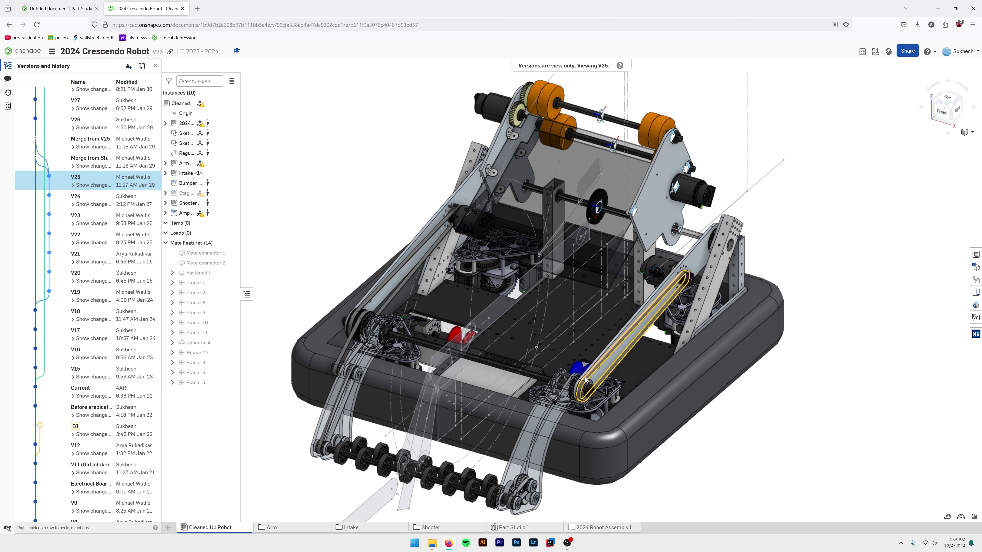
pyautogui.scroll(10, 585, 380)
pyautogui.scroll(-10, 690, 361)
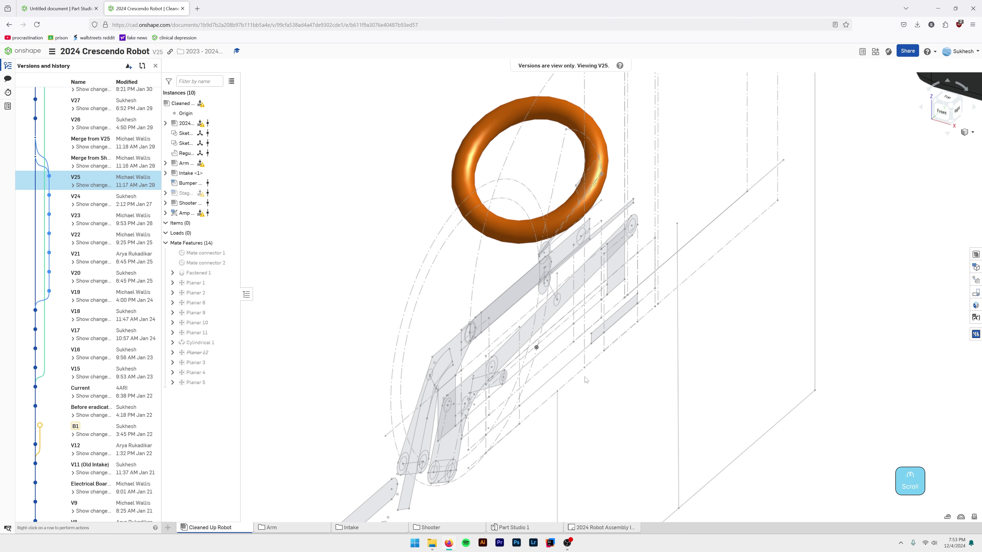
pyautogui.scroll(3, 690, 361)
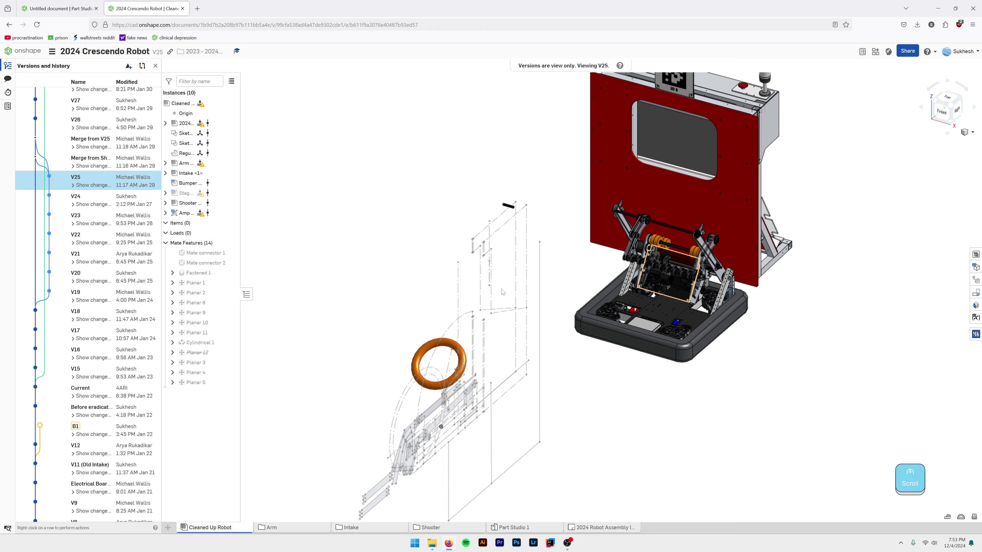
pyautogui.scroll(5, 526, 440)
pyautogui.moveTo(526, 439); pyautogui.dragTo(453, 470, button='middle')
pyautogui.scroll(5, 633, 213)
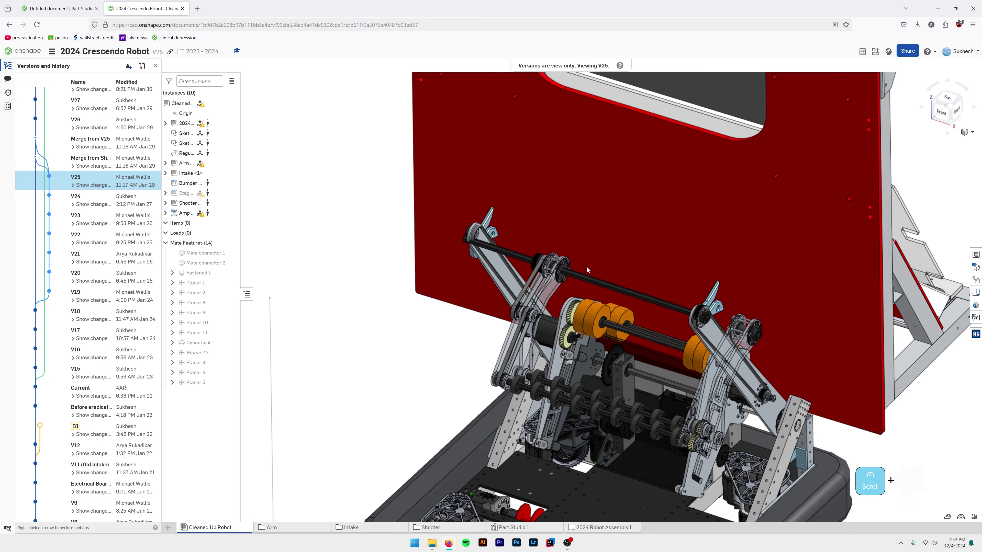
# Examine the V25 robot's arm, intake rollers, side plates and orange shooter wheels from several angles
pyautogui.moveTo(586, 266)
pyautogui.keyDown('shift'); pyautogui.mouseDown(button='middle')
pyautogui.moveTo(589, 276)
pyautogui.moveTo(598, 256)
pyautogui.mouseUp(button='middle'); pyautogui.keyUp('shift')
pyautogui.scroll(-6, 609, 294)
pyautogui.keyDown('shift'); pyautogui.moveTo(610, 309); pyautogui.dragTo(603, 272, button='middle'); pyautogui.keyUp('shift')
pyautogui.scroll(8, 621, 318)
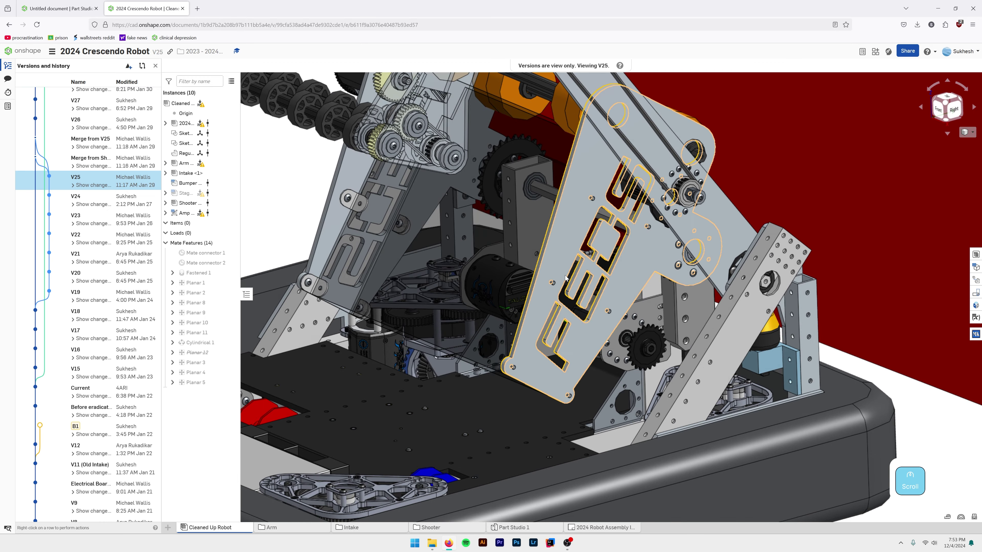
pyautogui.scroll(-5, 563, 274)
pyautogui.moveTo(538, 301); pyautogui.dragTo(588, 351, button='middle')
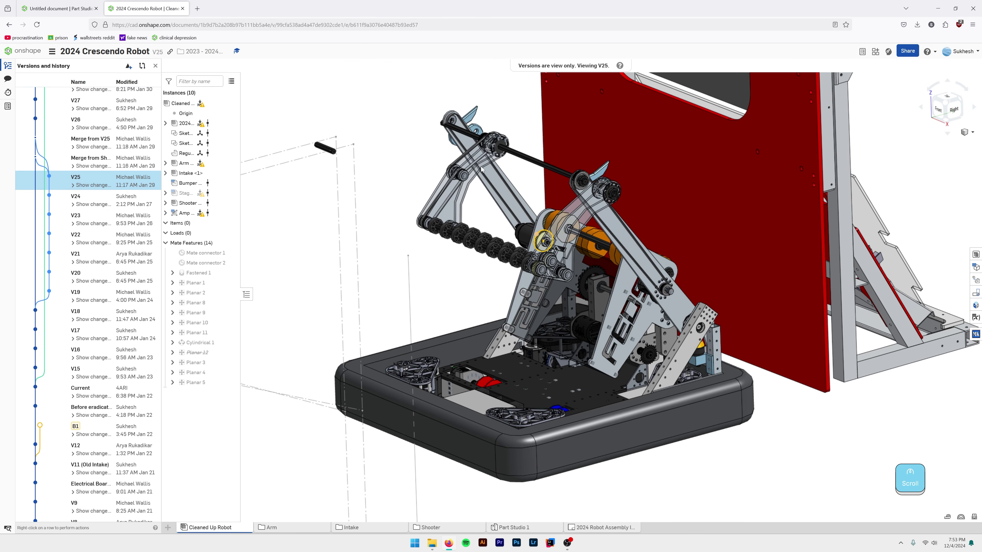
pyautogui.scroll(5, 454, 145)
pyautogui.keyDown('shift'); pyautogui.moveTo(457, 150); pyautogui.dragTo(521, 228, button='middle'); pyautogui.keyUp('shift')
pyautogui.scroll(-2, 521, 228)
pyautogui.scroll(-3, 521, 228)
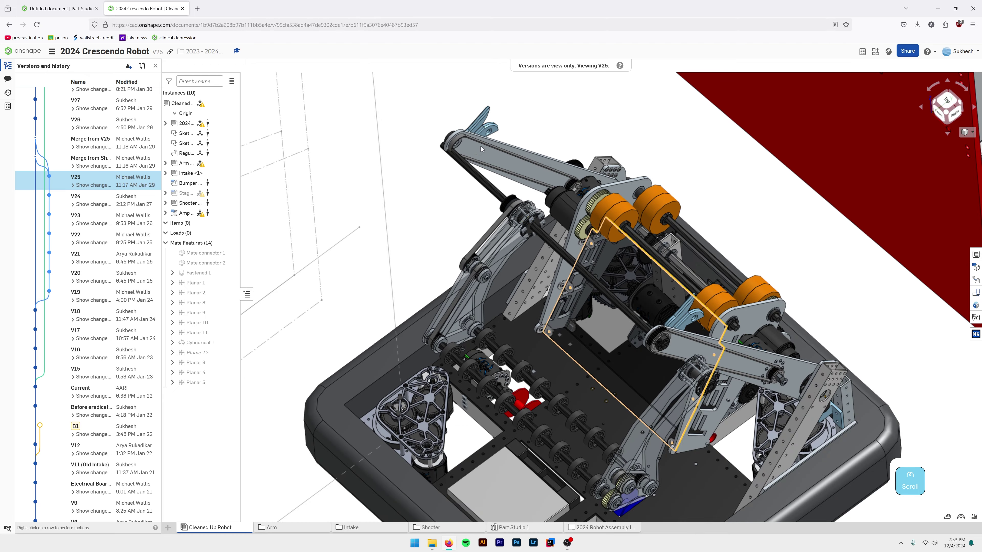
# Examine the whole V25 robot from above, the front and in isometric view, and review the newer versions up to Main in the history
pyautogui.scroll(4, 520, 228)
pyautogui.scroll(-3, 521, 229)
pyautogui.keyDown('shift'); pyautogui.scroll(2, 612, 309); pyautogui.keyUp('shift')
pyautogui.keyDown('shift'); pyautogui.moveTo(612, 308); pyautogui.dragTo(560, 301, button='middle'); pyautogui.keyUp('shift')
pyautogui.hotkey('shift', '7')
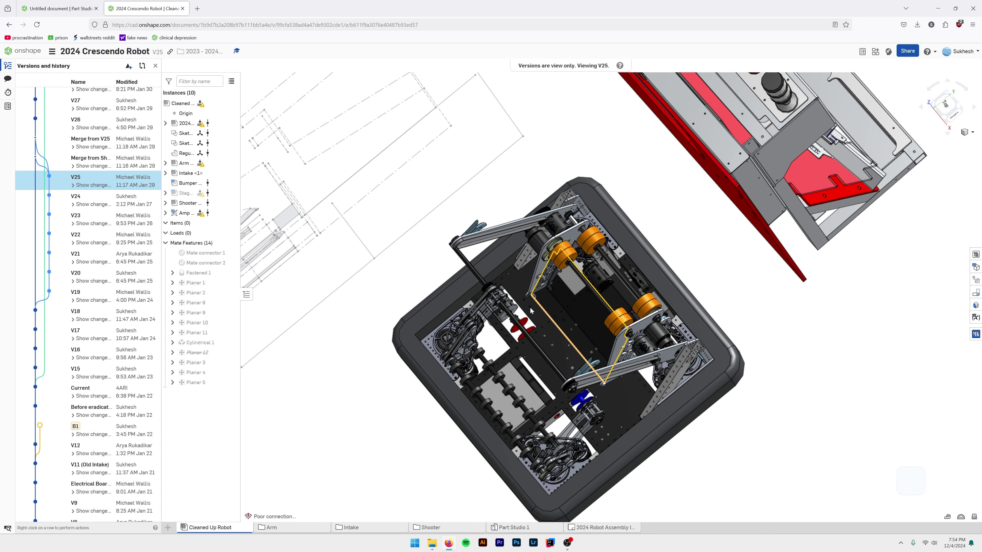
pyautogui.scroll(5, 600, 305)
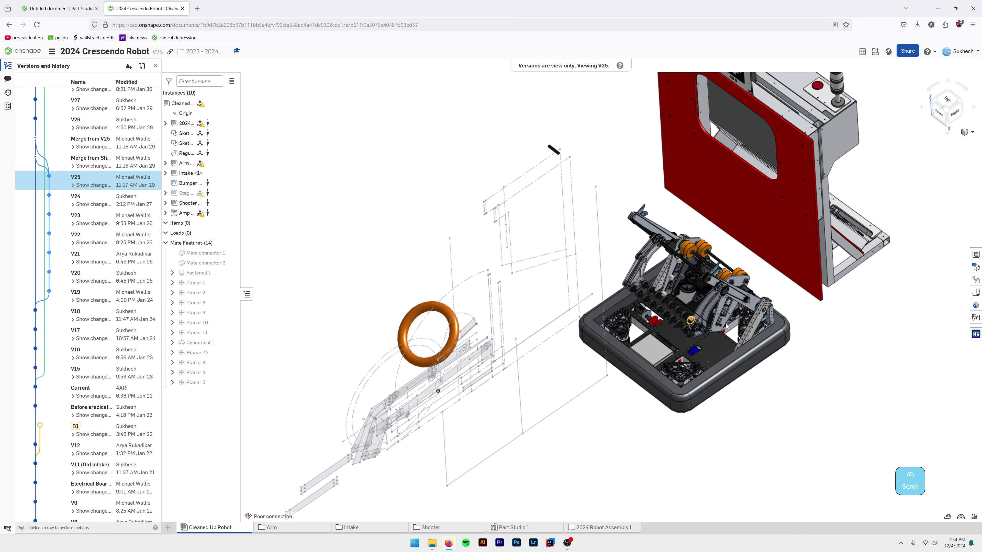
pyautogui.keyDown('shift'); pyautogui.moveTo(600, 305); pyautogui.dragTo(638, 378, button='middle'); pyautogui.keyUp('shift')
pyautogui.scroll(5, 483, 336)
pyautogui.scroll(-4, 488, 332)
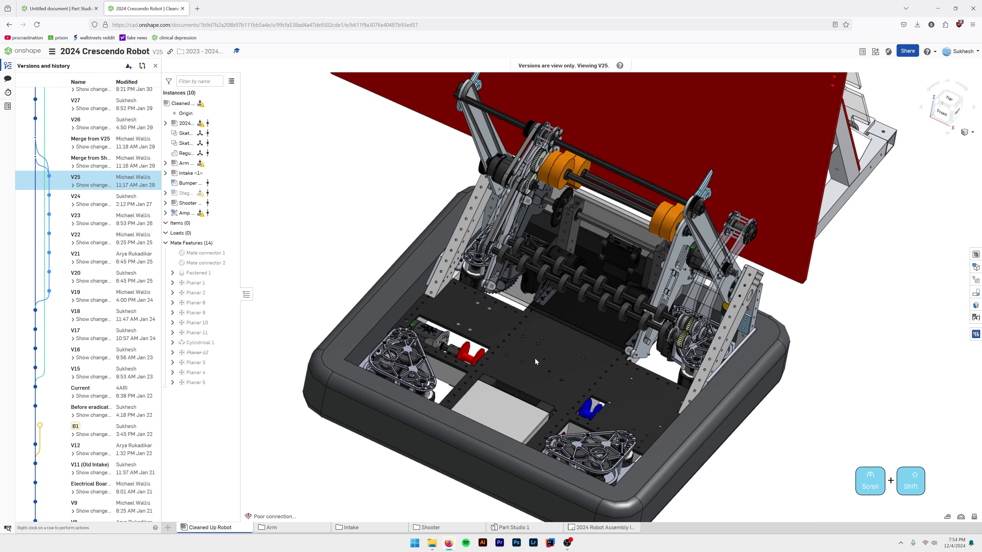
pyautogui.keyDown('shift'); pyautogui.moveTo(535, 358); pyautogui.dragTo(521, 387, button='middle'); pyautogui.keyUp('shift')
pyautogui.scroll(-3, 521, 386)
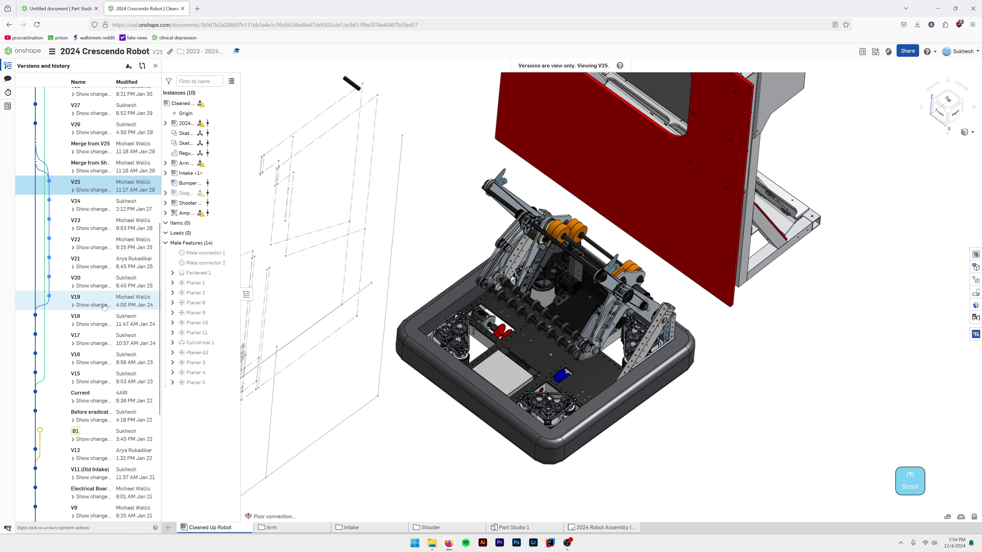
pyautogui.scroll(3, 104, 304)
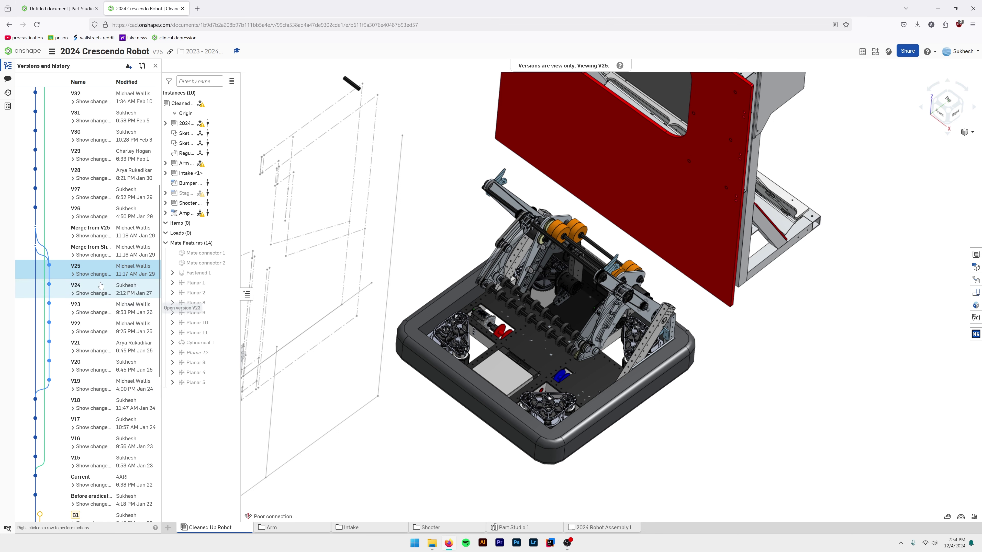
pyautogui.scroll(5, 37, 228)
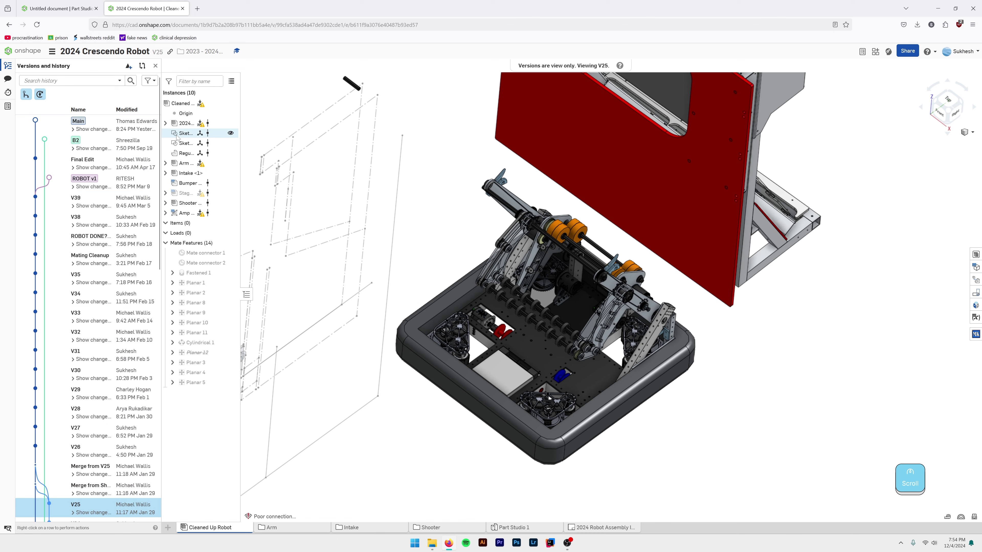
# Switch to the untitled practice document and branch version V3 into a new workspace named B2
pyautogui.hotkey('ctrl', 'shift', 'Tab')
pyautogui.rightClick(111, 160)
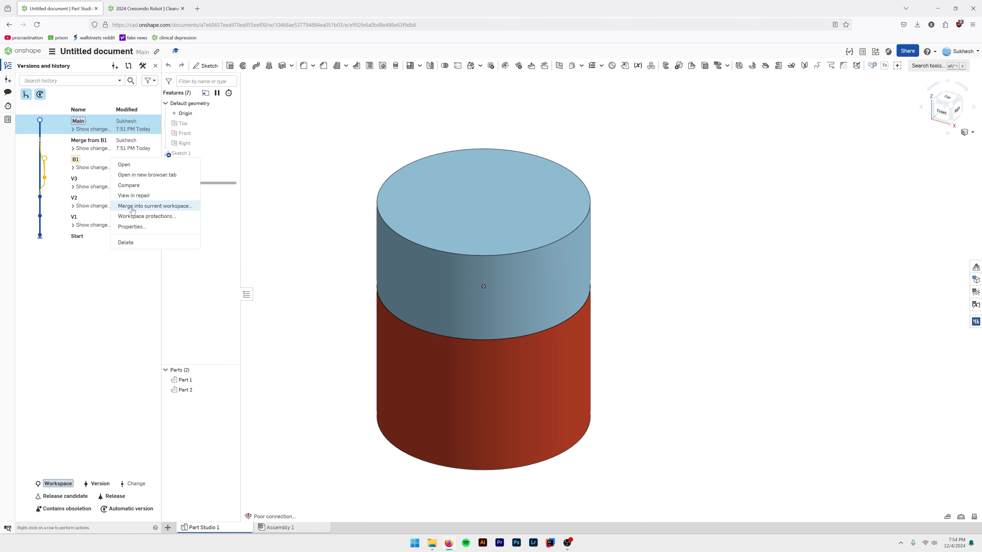
pyautogui.click(100, 185)
pyautogui.rightClick(99, 181)
pyautogui.click(101, 309)
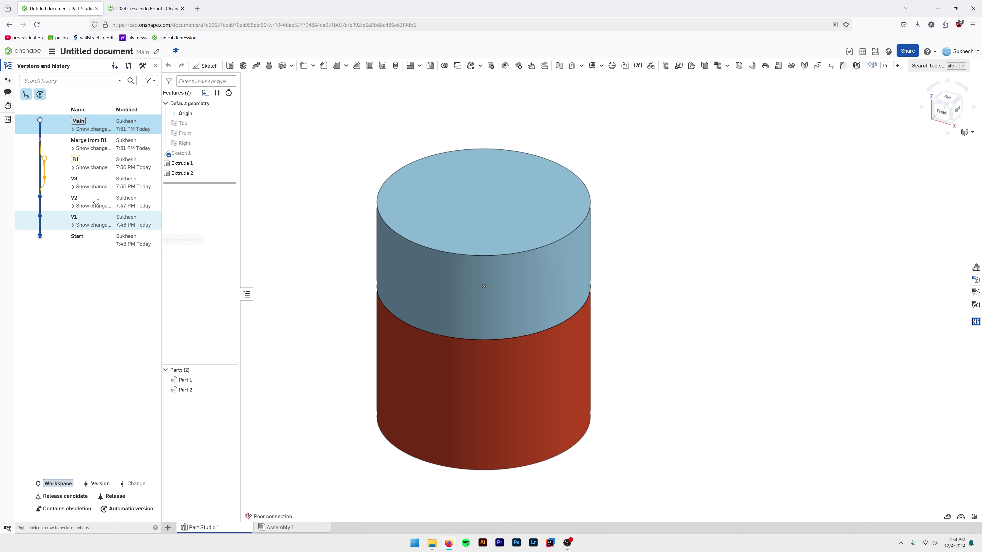
pyautogui.rightClick(96, 178)
pyautogui.click(129, 207)
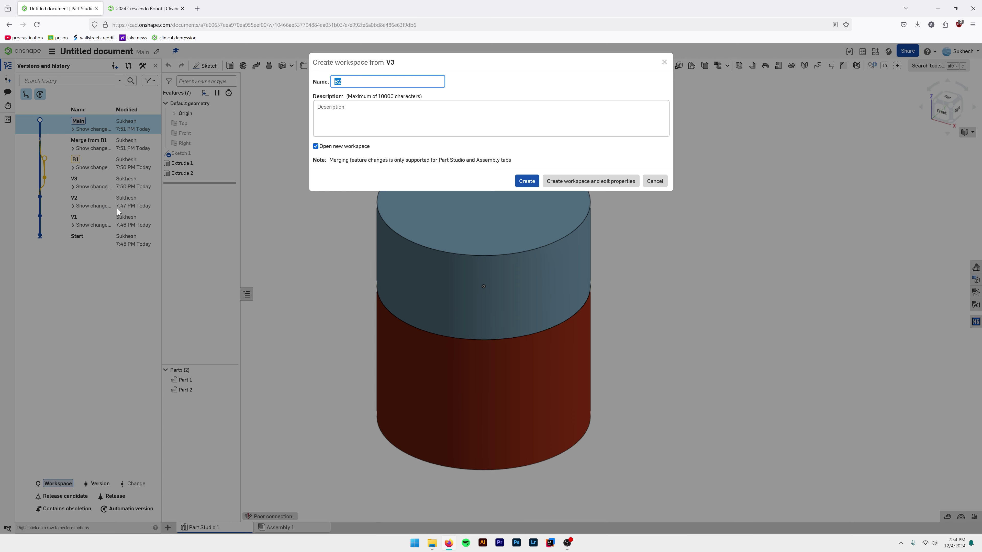
pyautogui.click(522, 181)
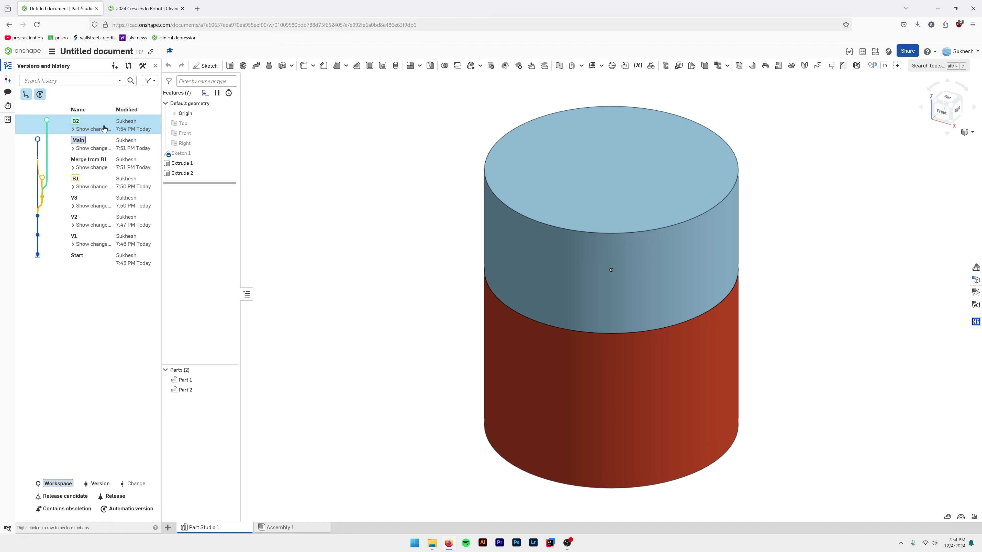
# Create version V4 from workspace B2 and branch V4 into a new workspace named B3
pyautogui.click(115, 66)
pyautogui.press('Return')
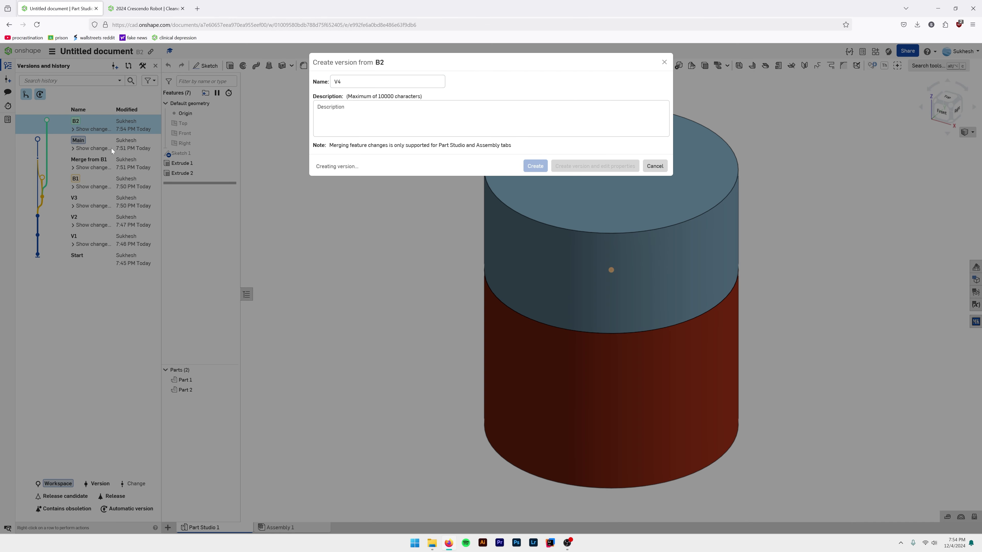
pyautogui.rightClick(116, 144)
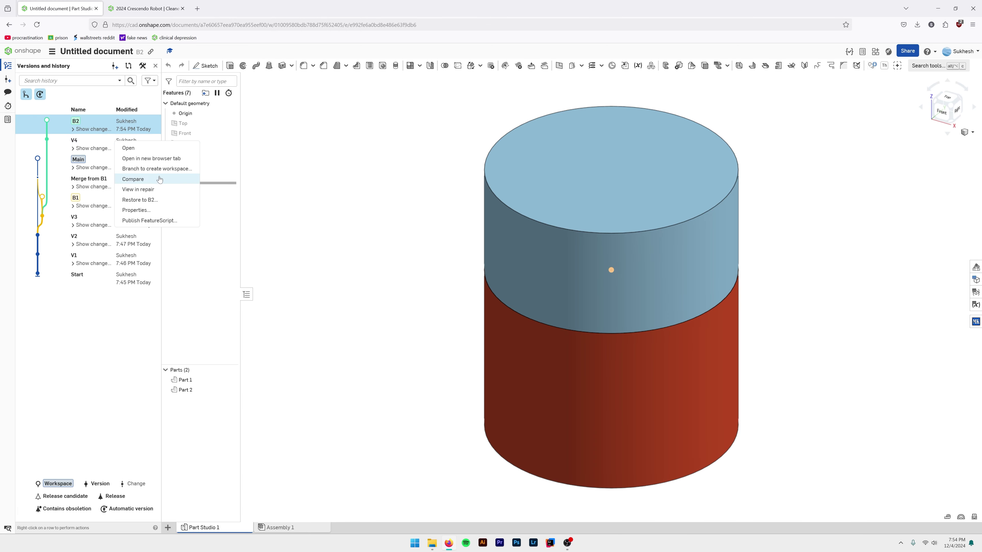
pyautogui.click(156, 168)
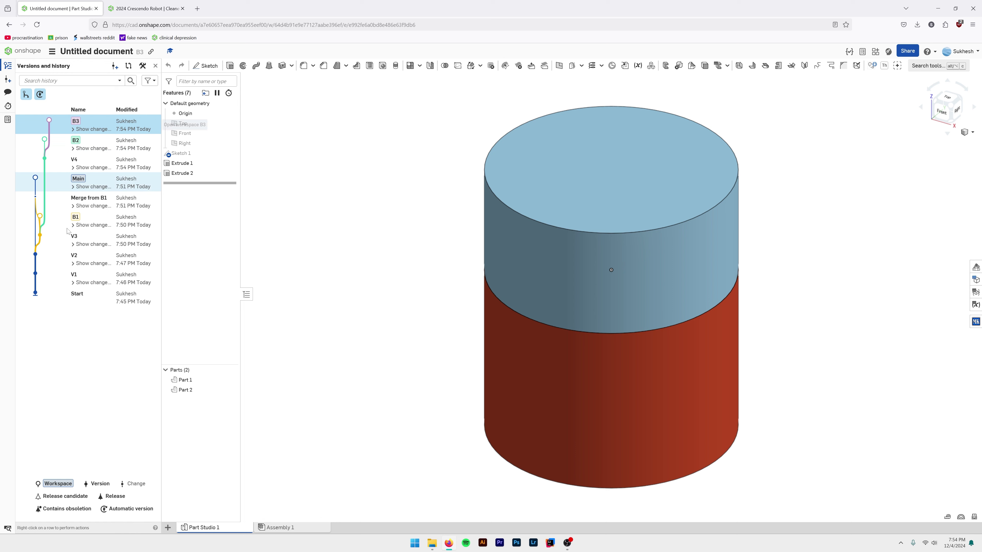
pyautogui.scroll(-2, 427, 283)
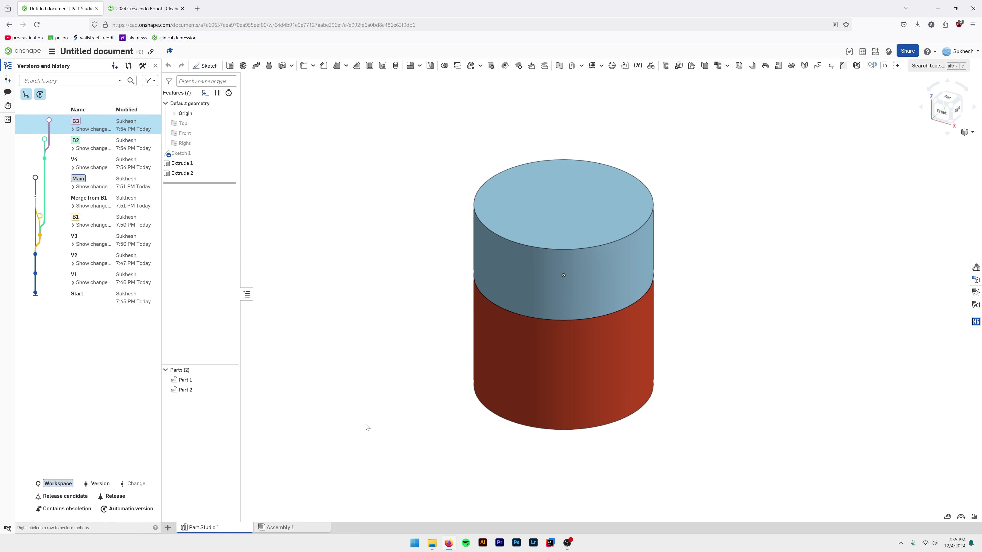
pyautogui.scroll(3, 410, 419)
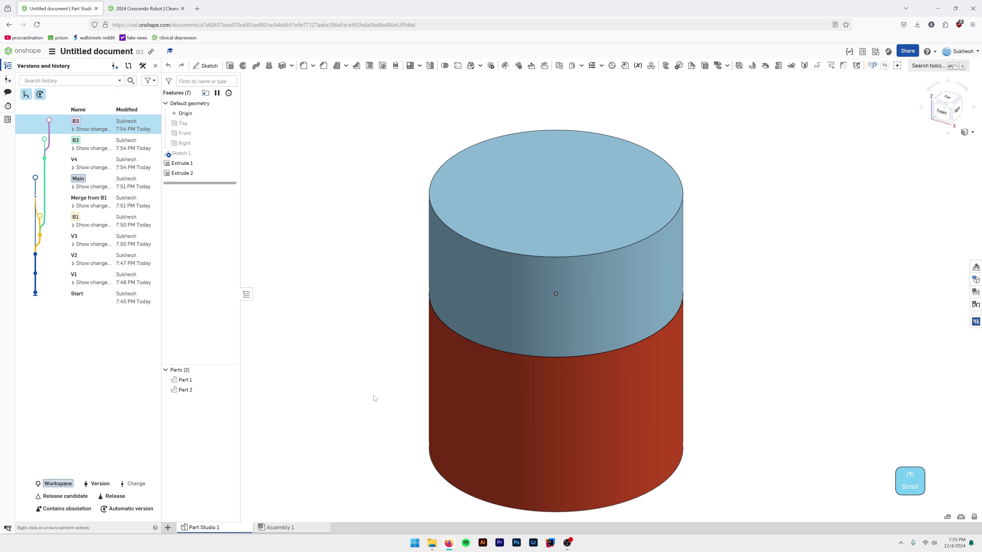
pyautogui.scroll(-3, 393, 405)
pyautogui.moveTo(394, 405); pyautogui.dragTo(371, 378, button='middle')
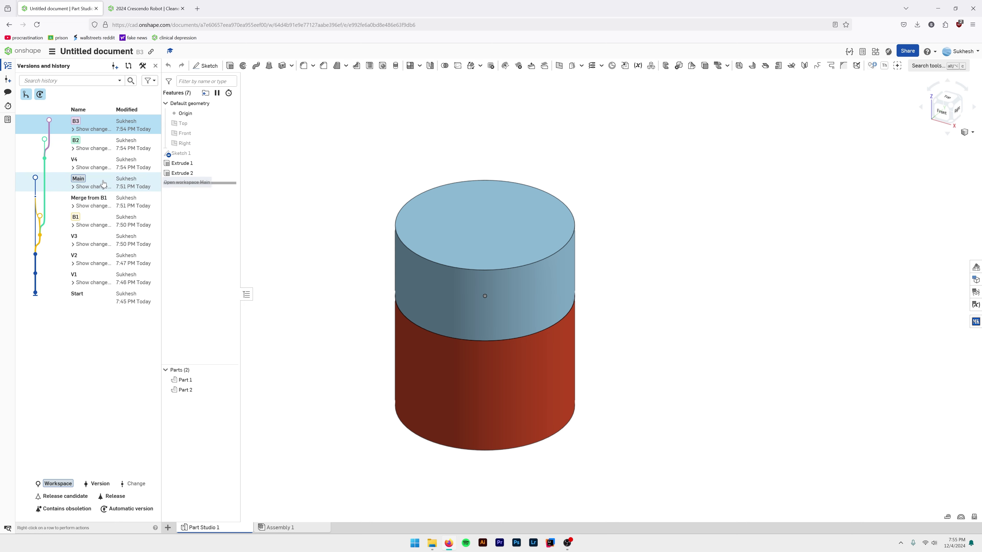
# Open the Main workspace and inspect the description in the properties of workspace B1
pyautogui.click(106, 191)
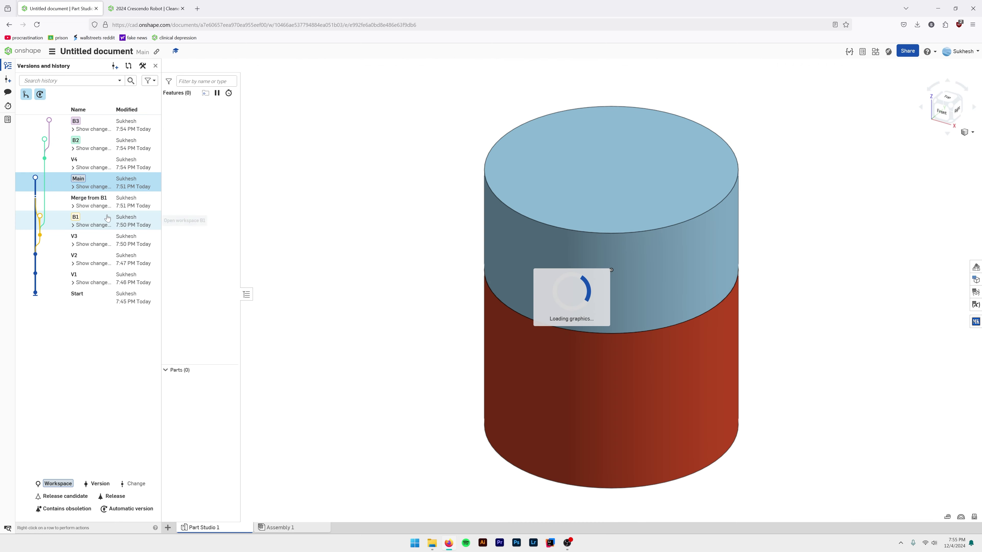
pyautogui.rightClick(107, 217)
pyautogui.click(140, 285)
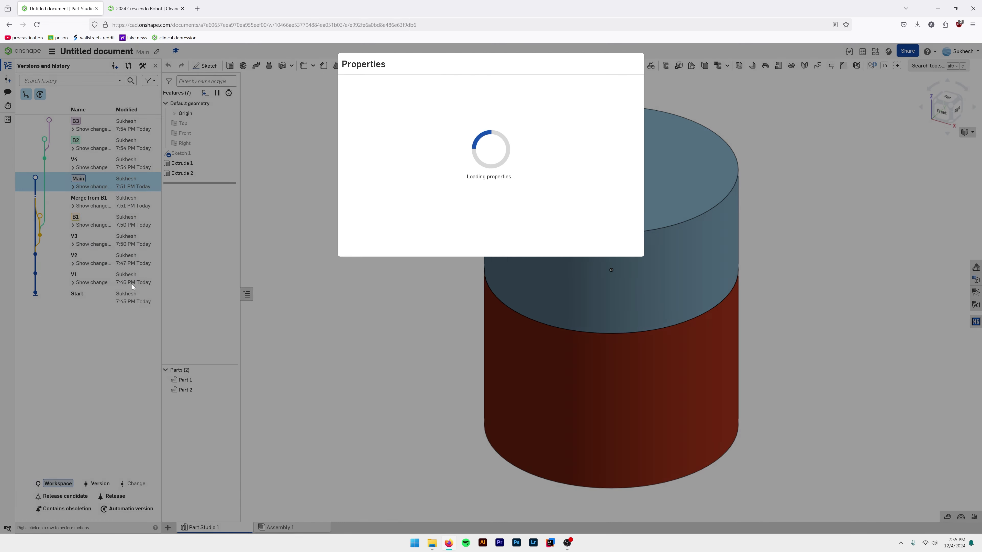
pyautogui.moveTo(525, 139); pyautogui.dragTo(520, 140)
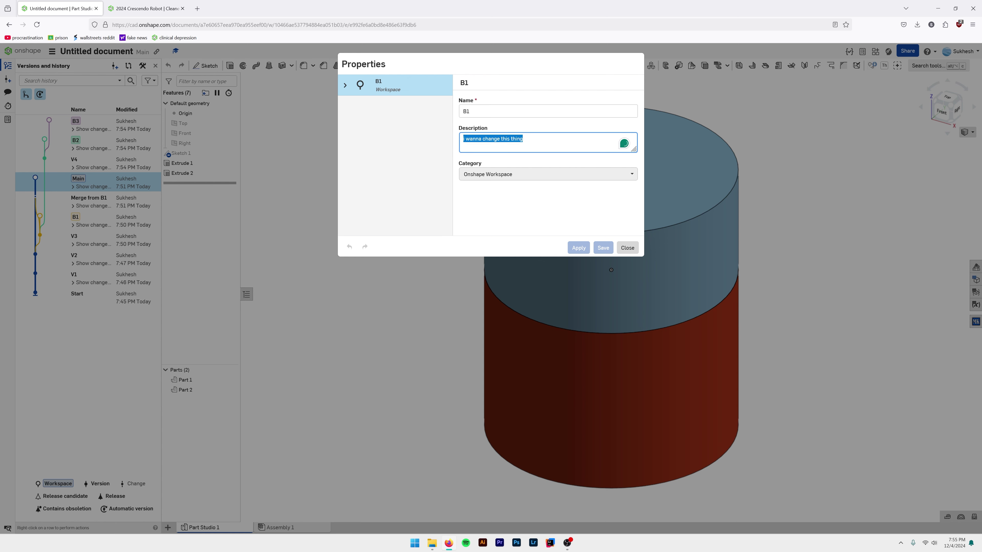
# Switch to the 2024 Crescendo Robot document, view the properties of version V29 and close them without changes
pyautogui.click(145, 8)
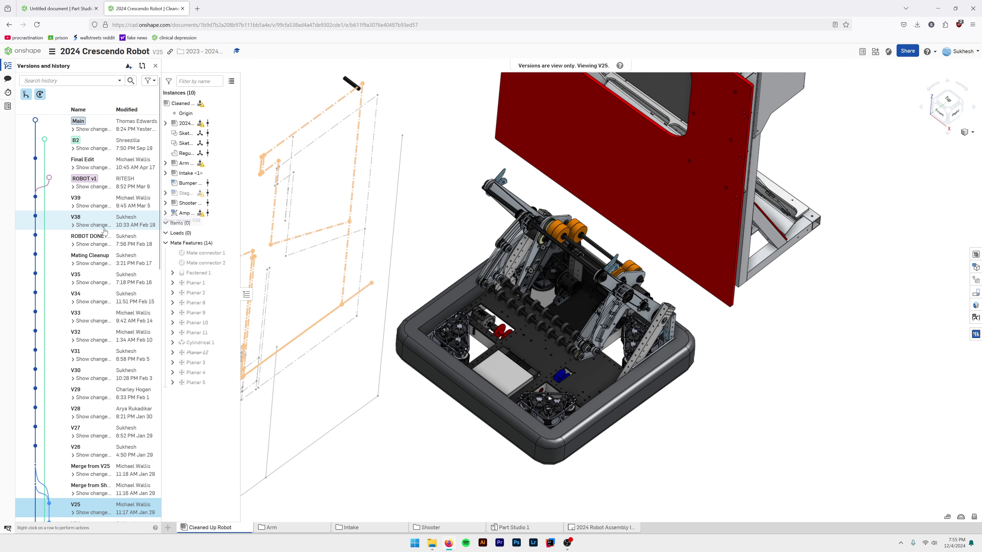
pyautogui.scroll(-3, 100, 275)
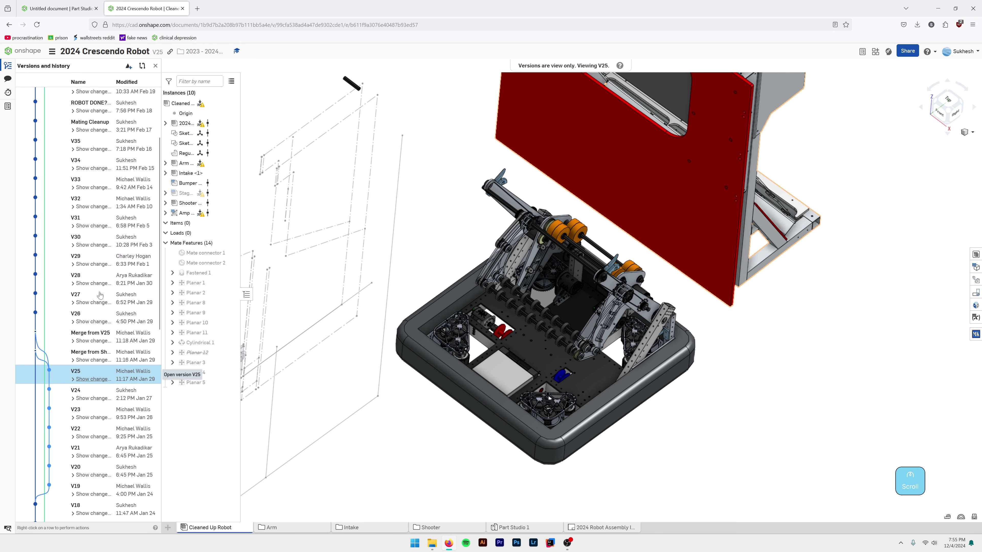
pyautogui.rightClick(77, 259)
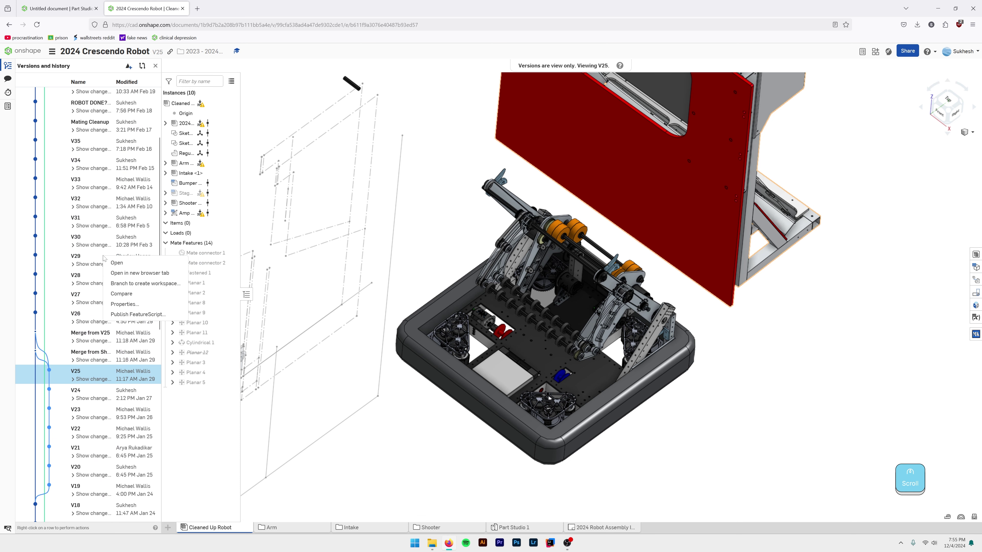
pyautogui.click(120, 304)
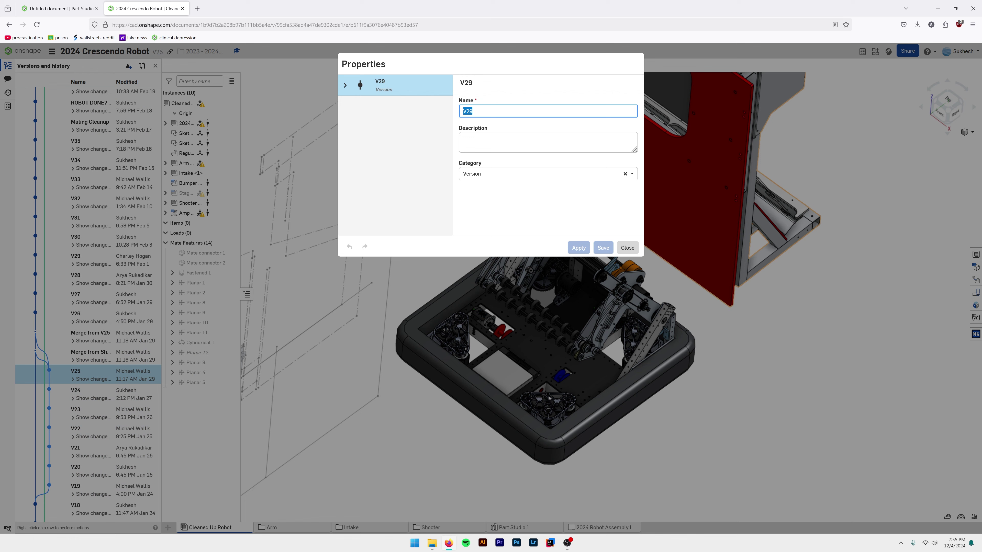
pyautogui.press('Escape')
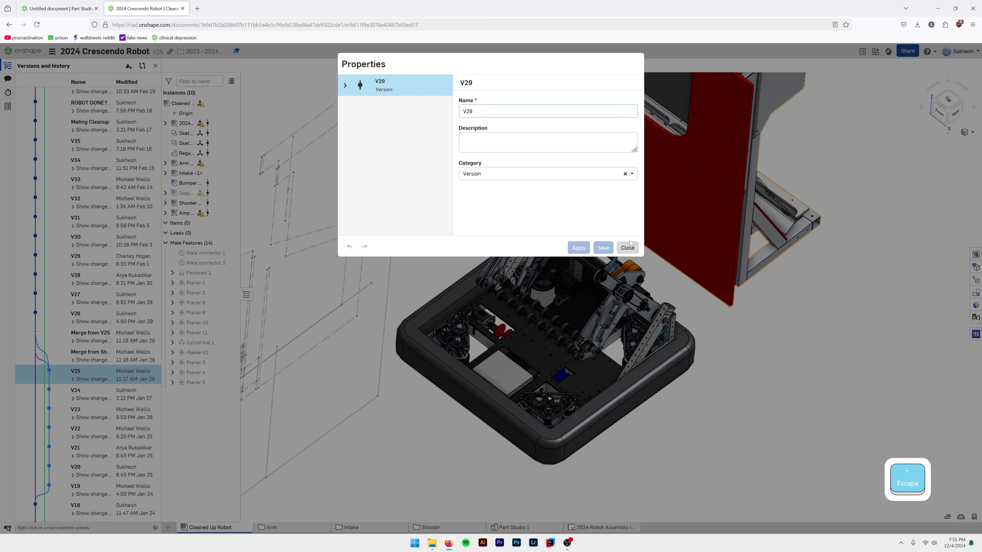
pyautogui.click(627, 247)
# Review the robot document's version history down to Start, and close the version history
pyautogui.scroll(-5, 61, 388)
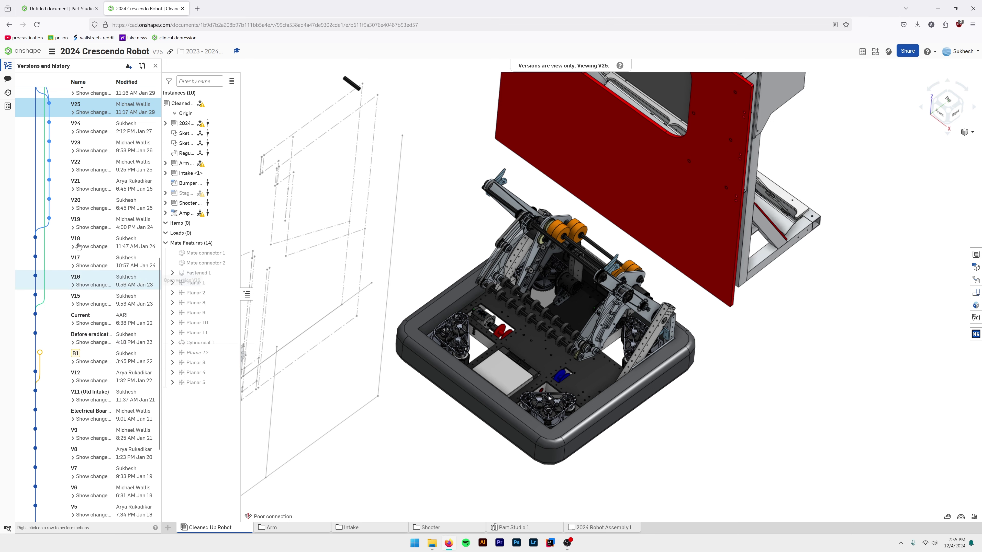
pyautogui.scroll(2, 46, 147)
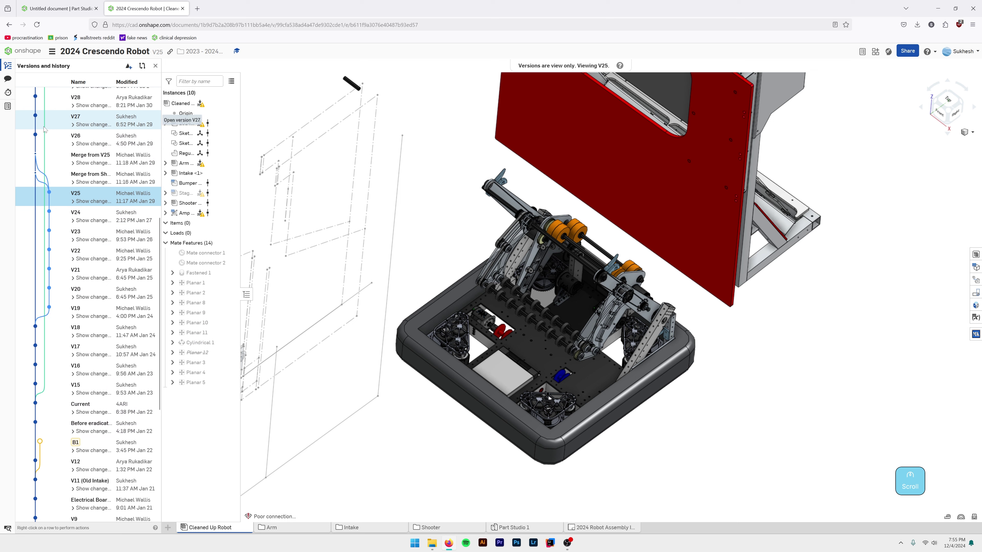
pyautogui.scroll(-5, 97, 333)
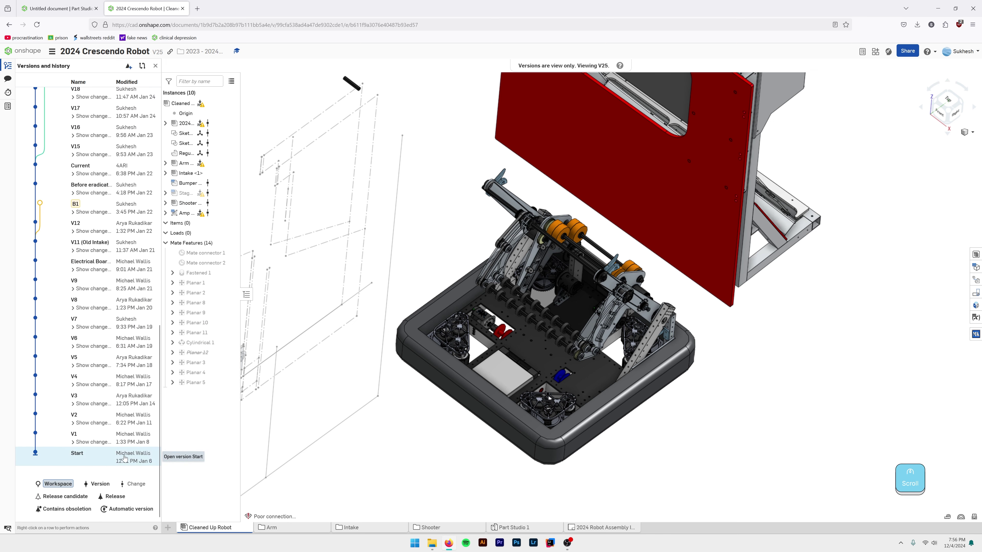
pyautogui.scroll(7, 124, 458)
pyautogui.scroll(-7, 124, 459)
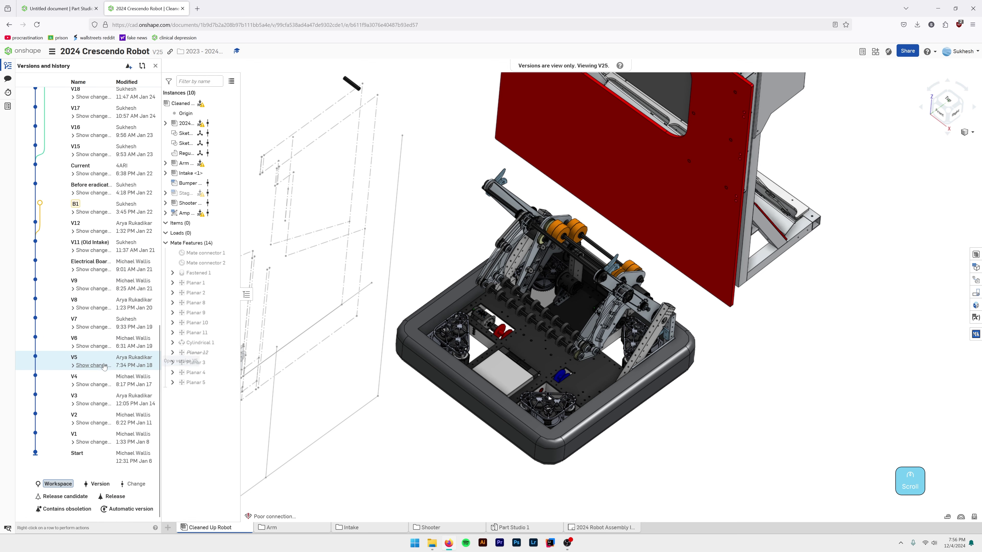
pyautogui.click(8, 65)
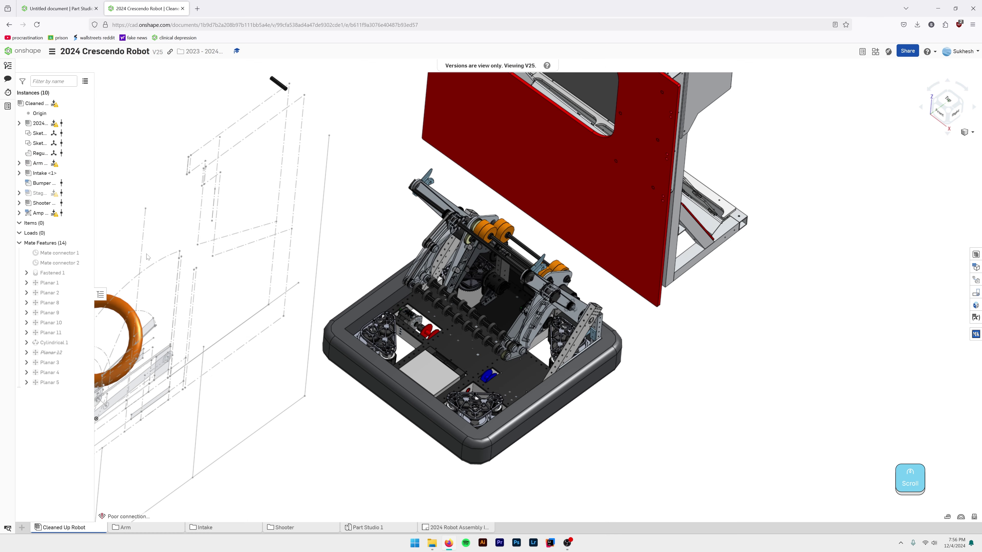